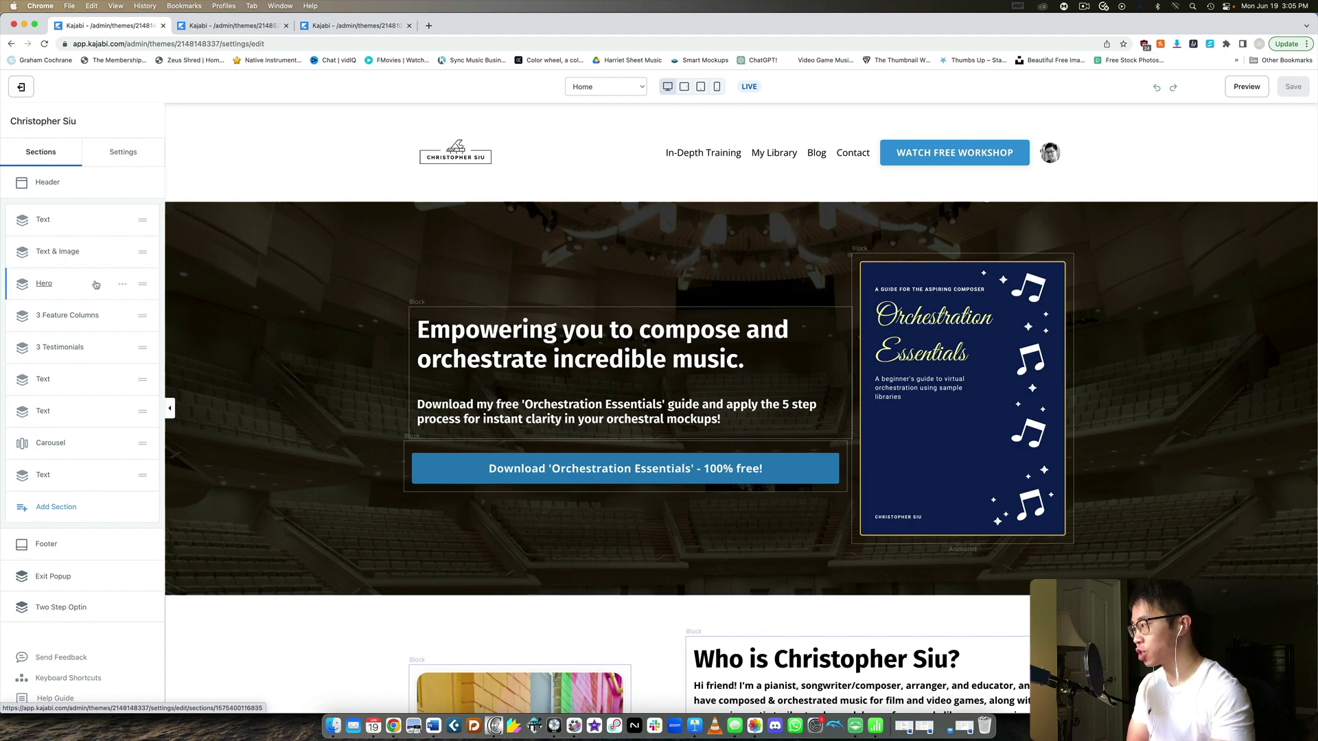
Step: Browse the Home page sections and the catalog of section types available to add
mouse_move(146, 284)
mouse_down()
mouse_move(146, 306)
mouse_move(146, 285)
mouse_up()
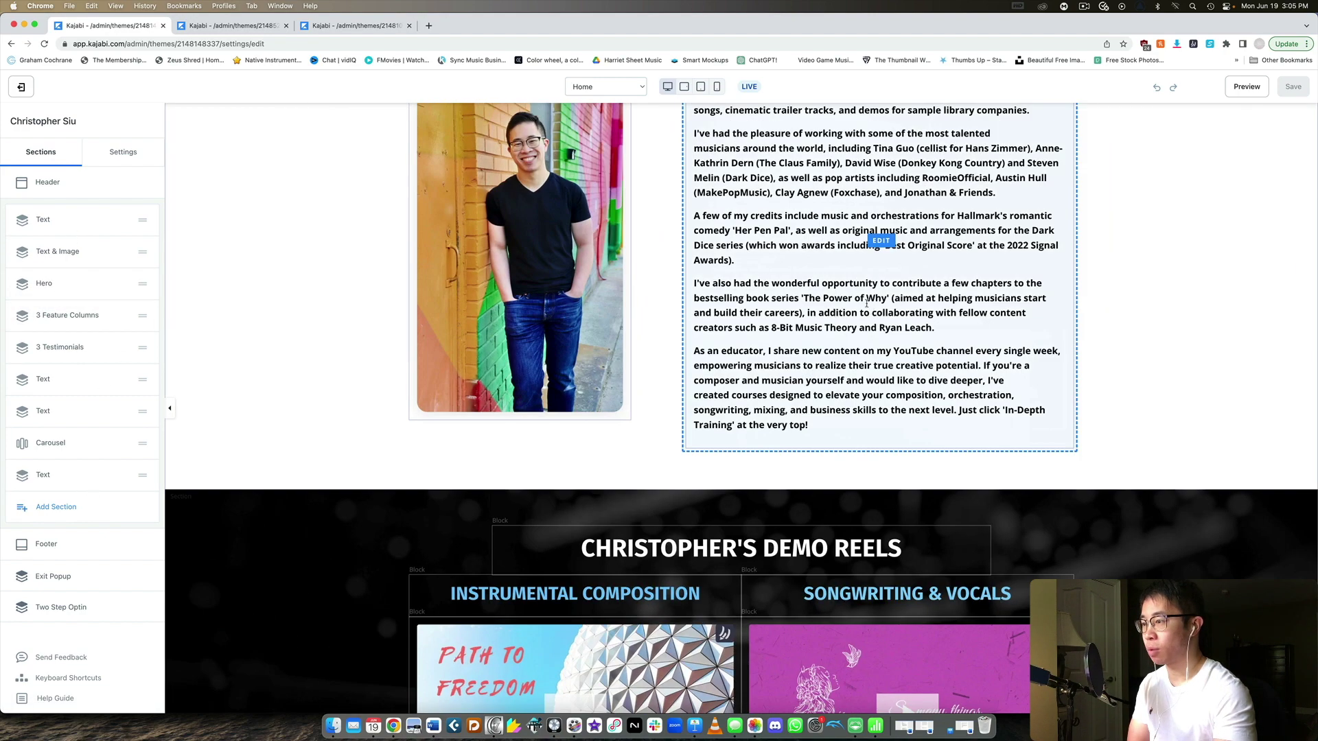
scroll(1210, 336, down, 5)
scroll(1209, 337, down, 10)
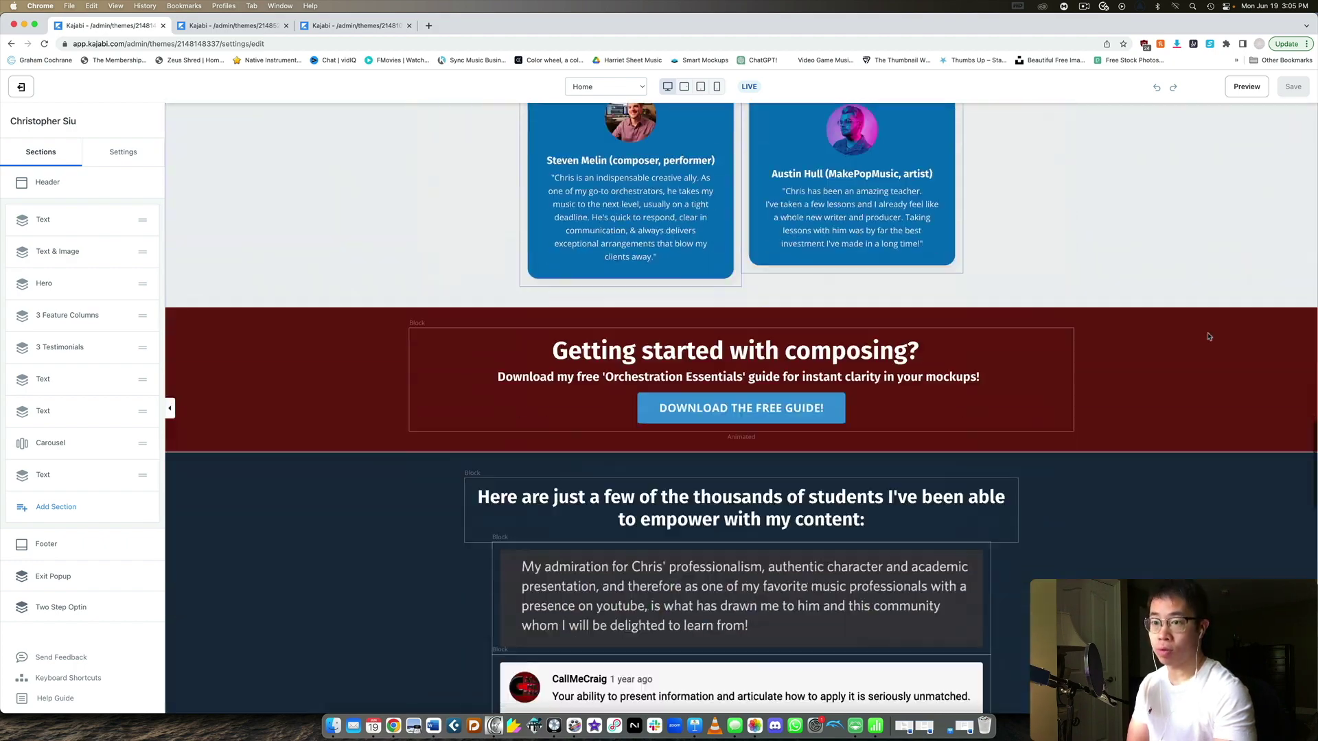
scroll(1209, 336, up, 20)
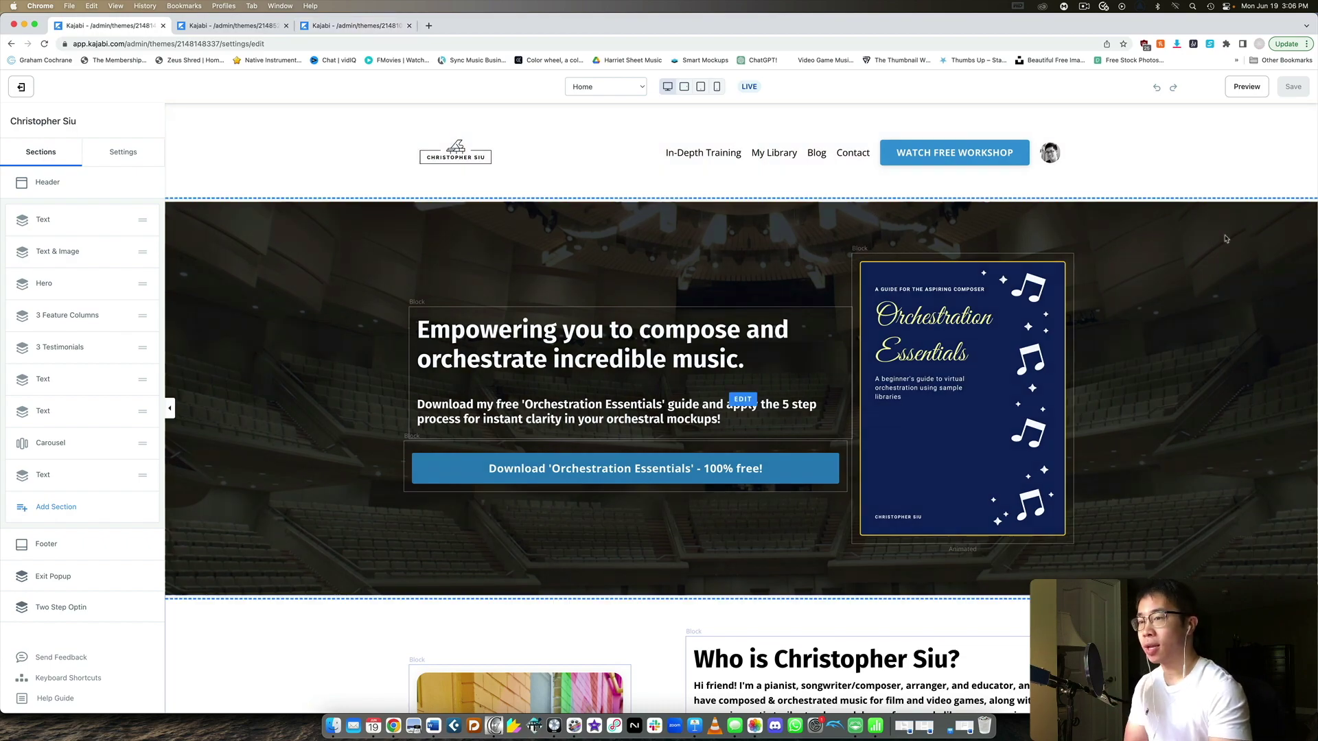
scroll(1126, 215, down, 10)
scroll(1118, 179, up, 10)
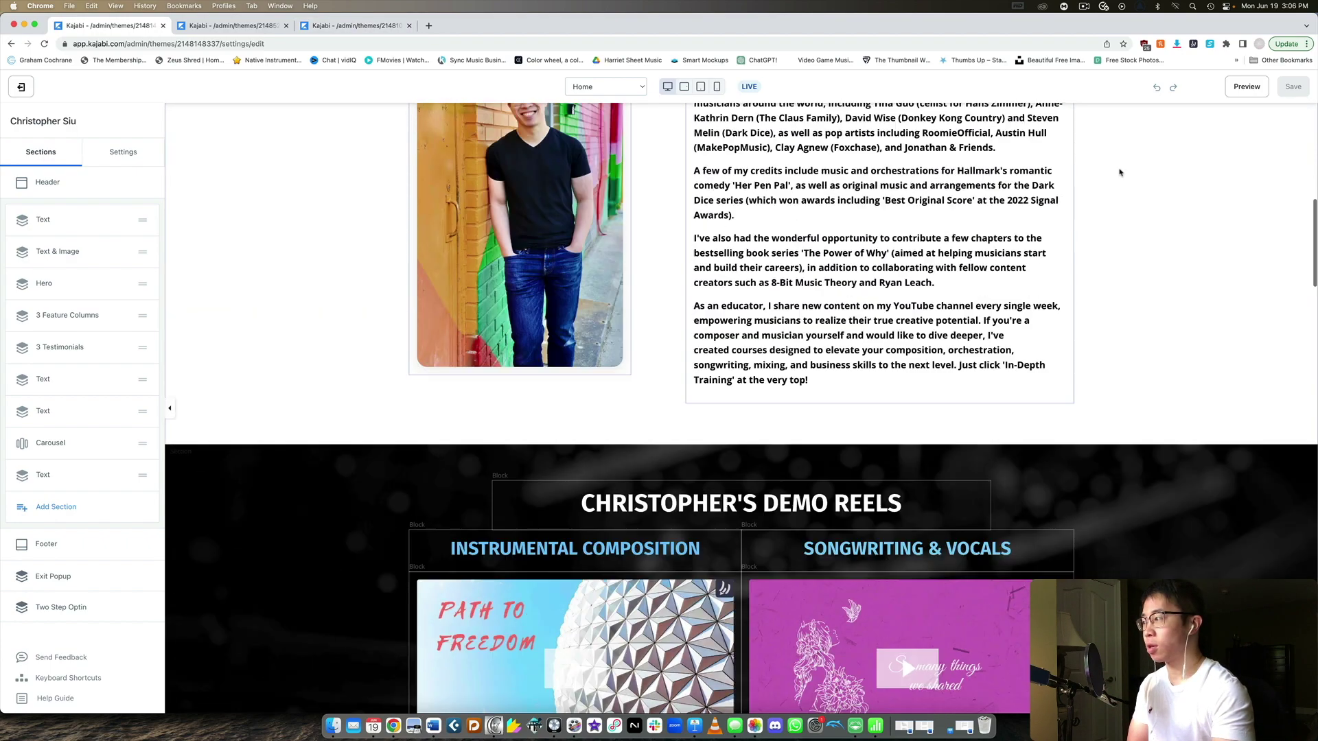
click(57, 506)
scroll(57, 348, down, 5)
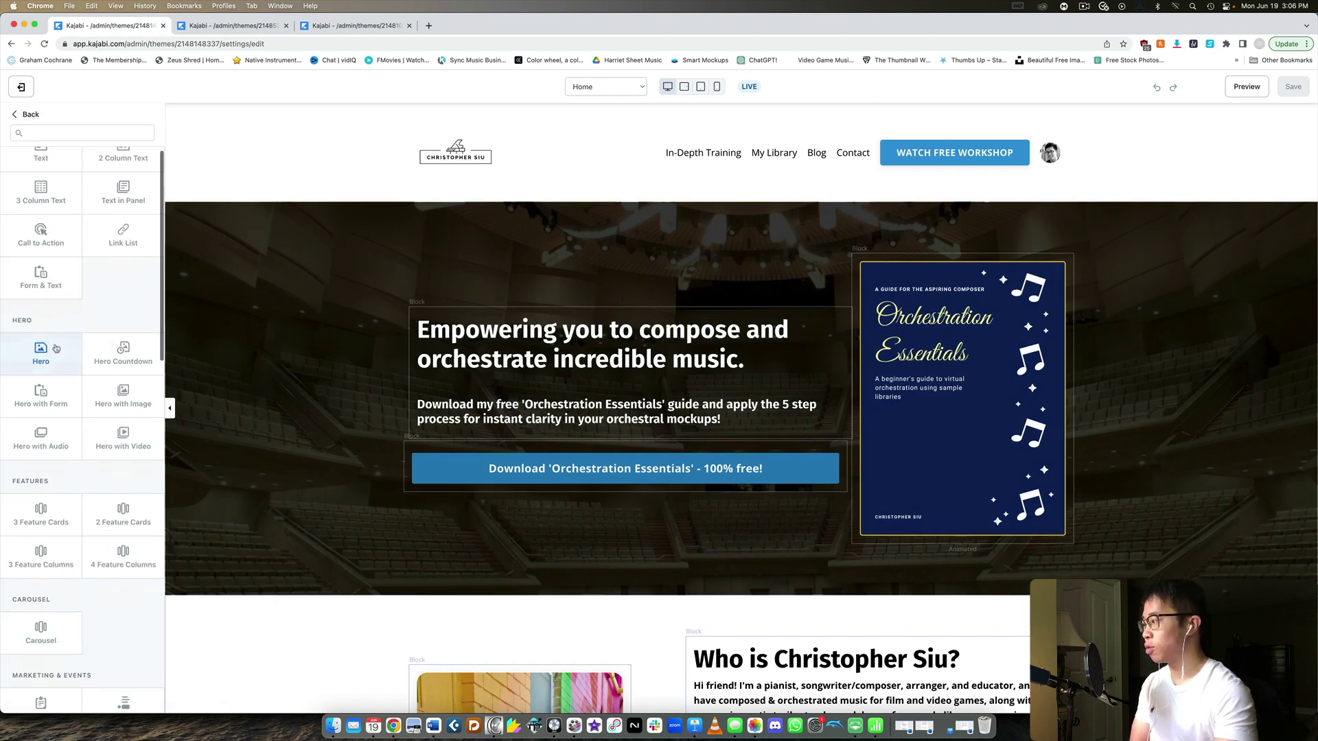
scroll(57, 348, down, 10)
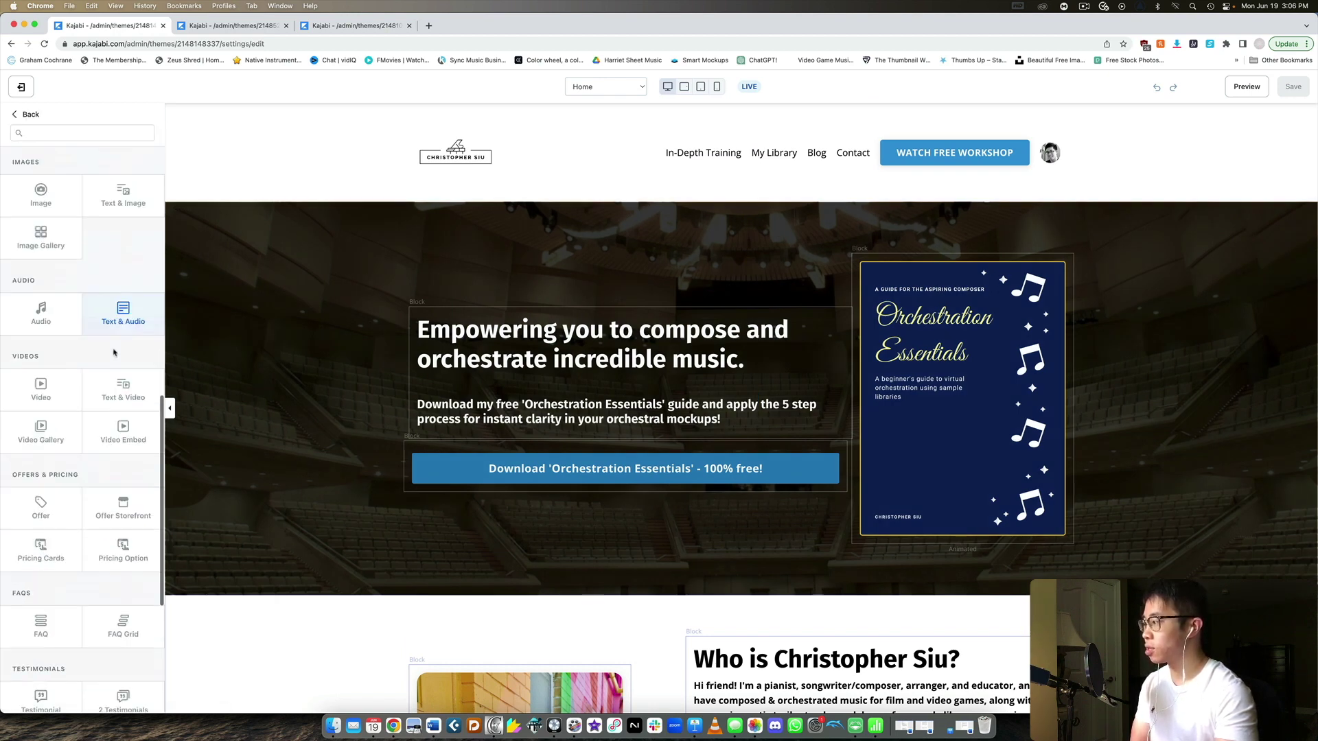
click(28, 114)
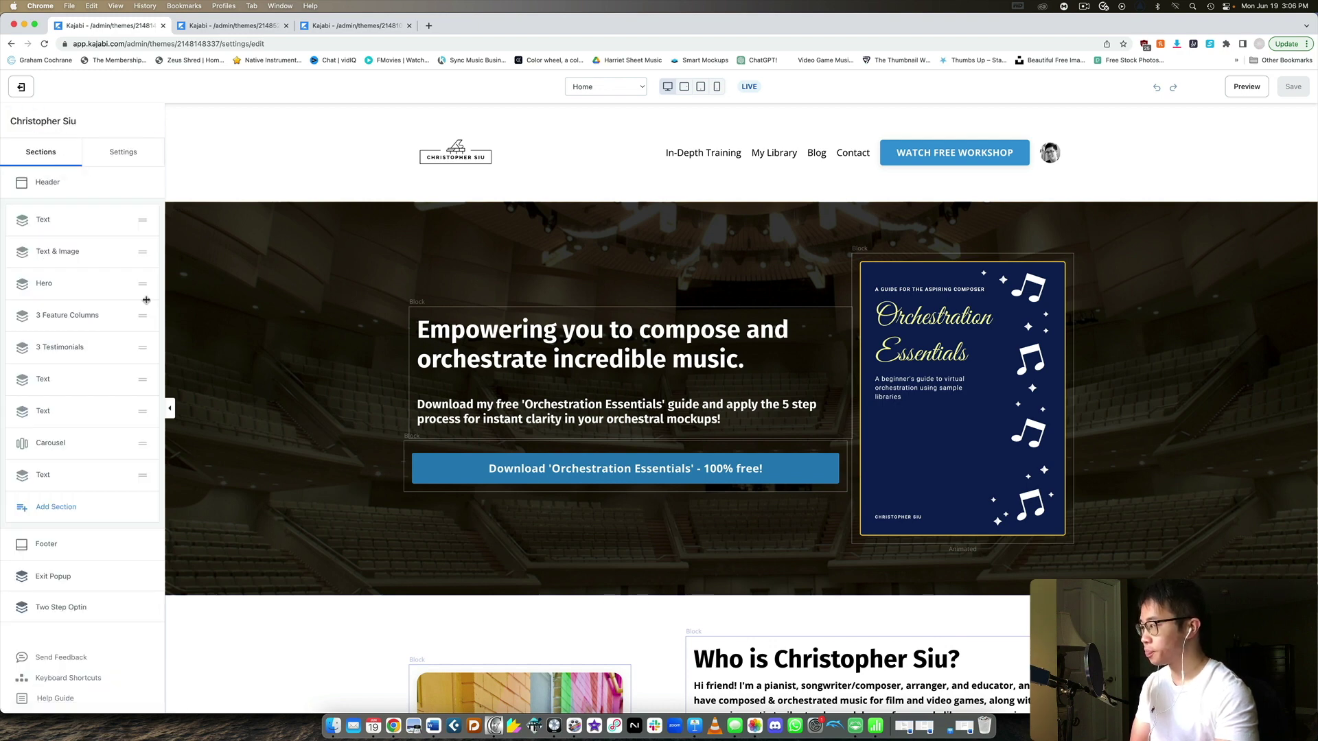
scroll(68, 549, down, 1)
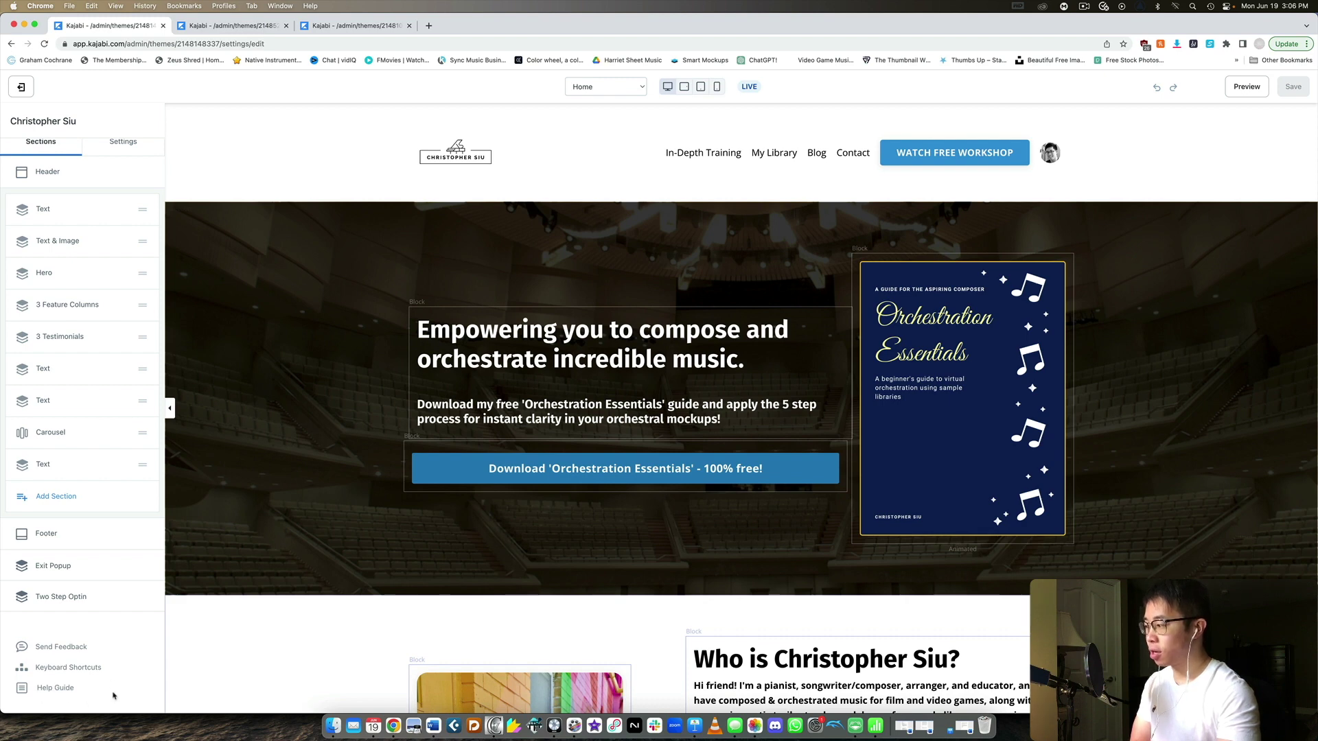
Step: Switch the editor to the Store page and scroll through its preview
click(617, 88)
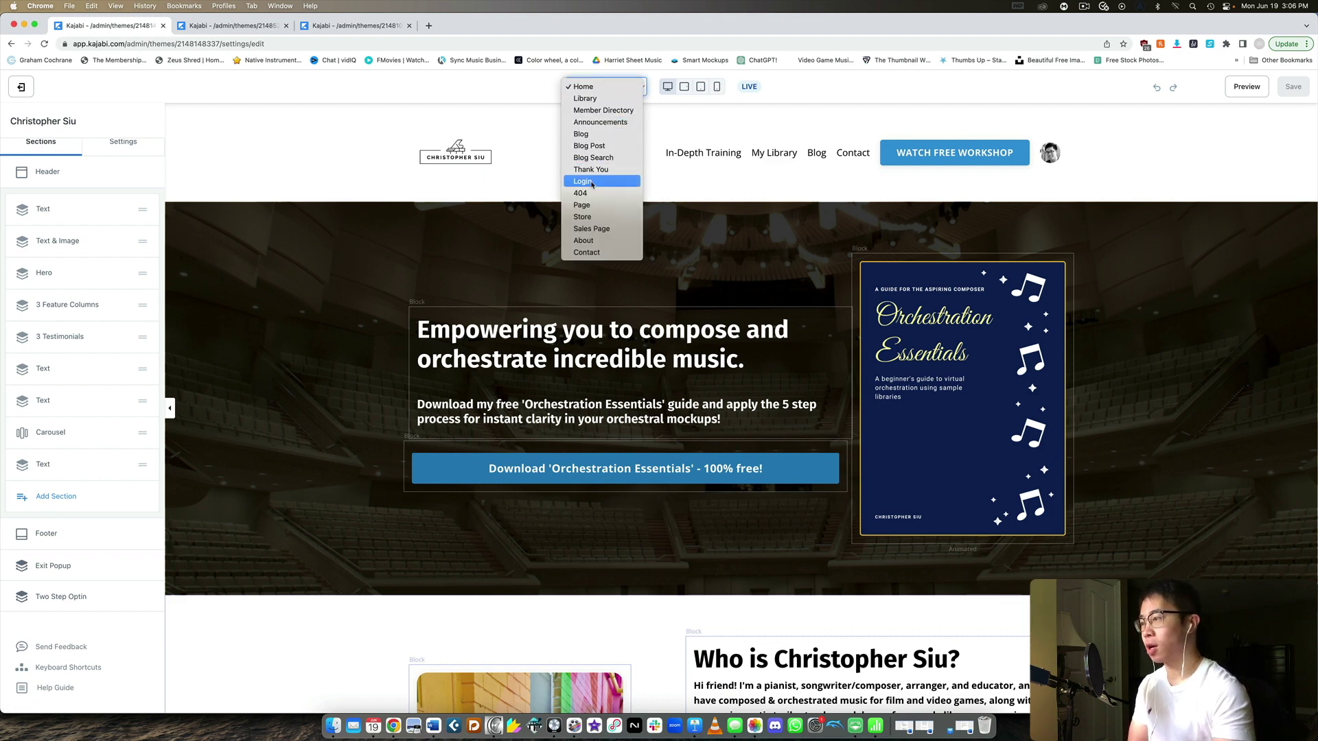
click(595, 218)
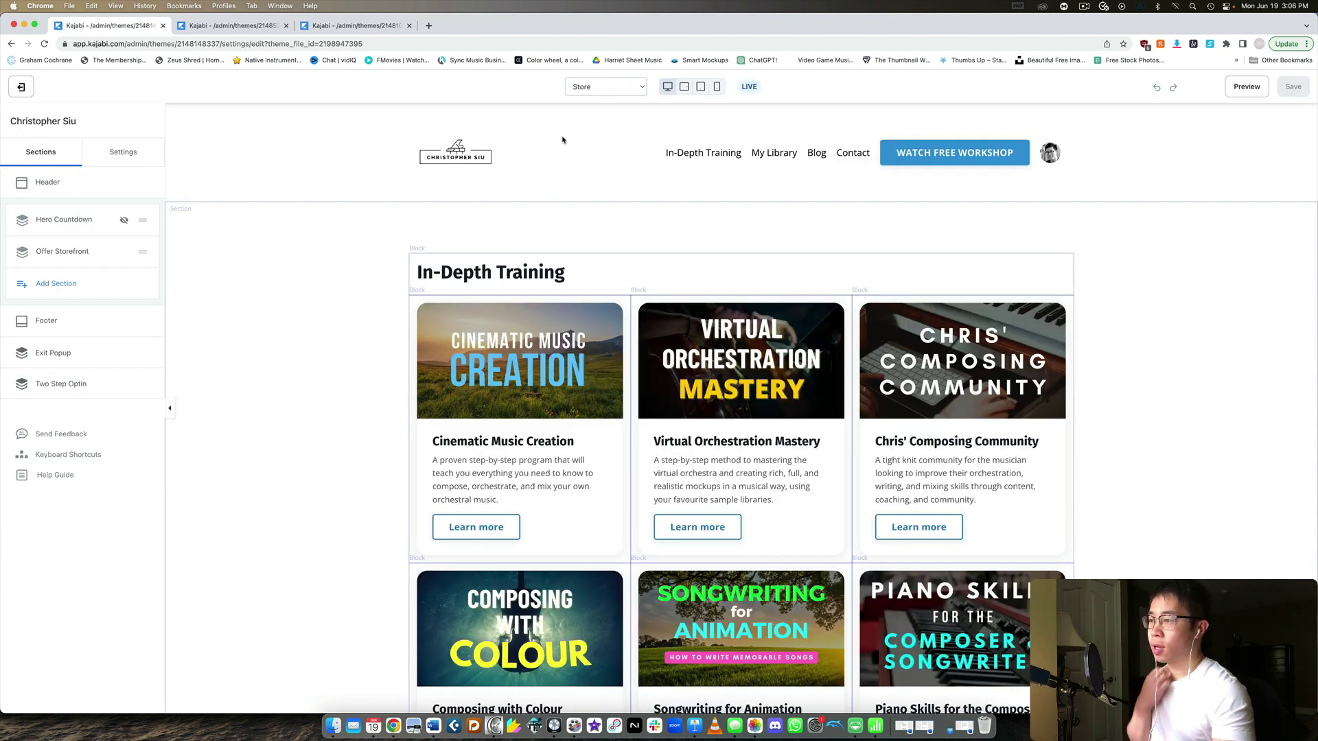
scroll(824, 268, down, 1)
scroll(857, 257, down, 6)
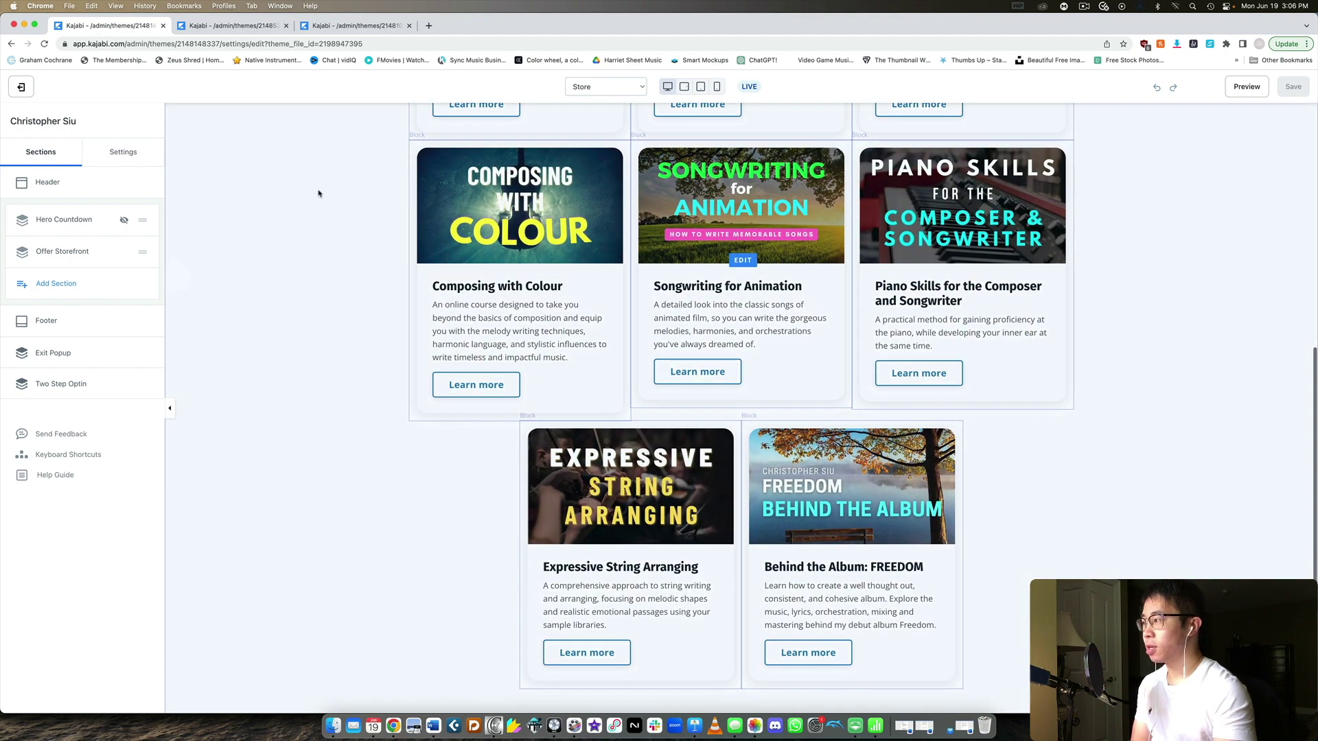
scroll(322, 205, up, 7)
Step: Open the Offer Storefront section's settings on the Store page
click(319, 356)
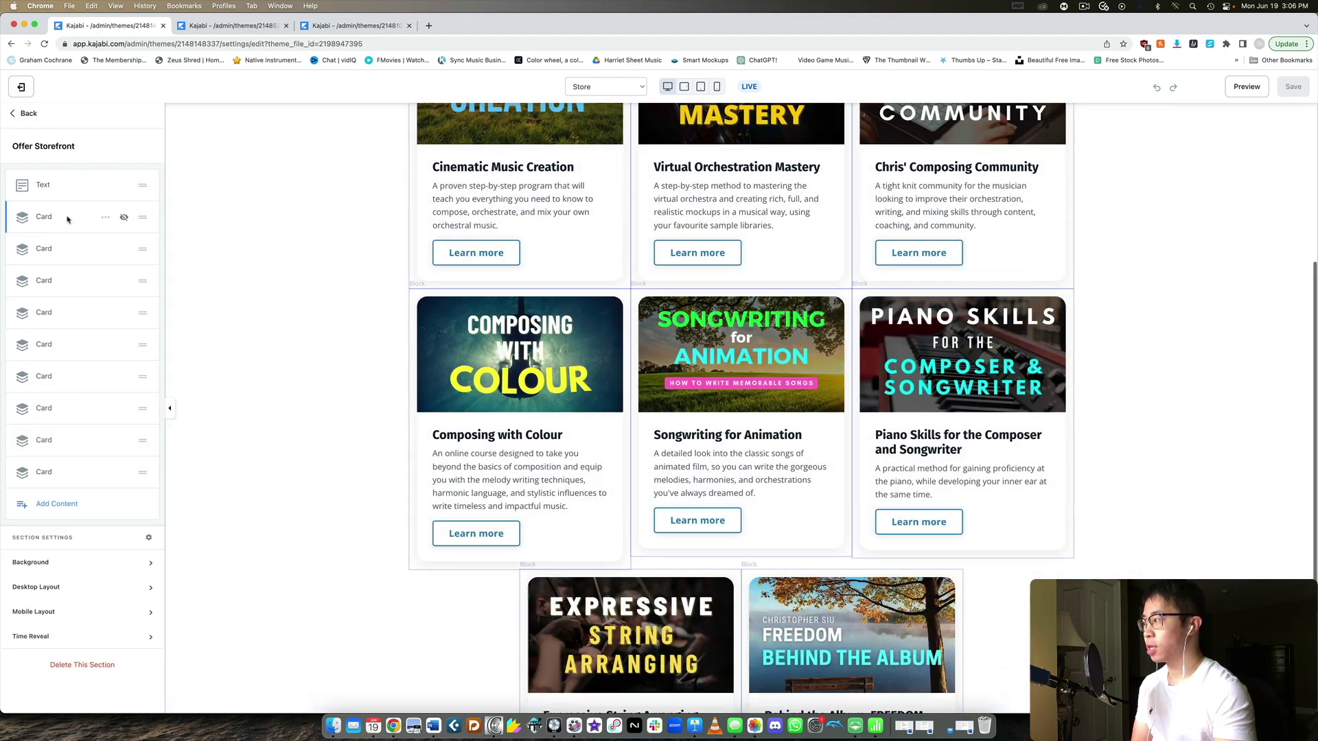
scroll(405, 375, up, 4)
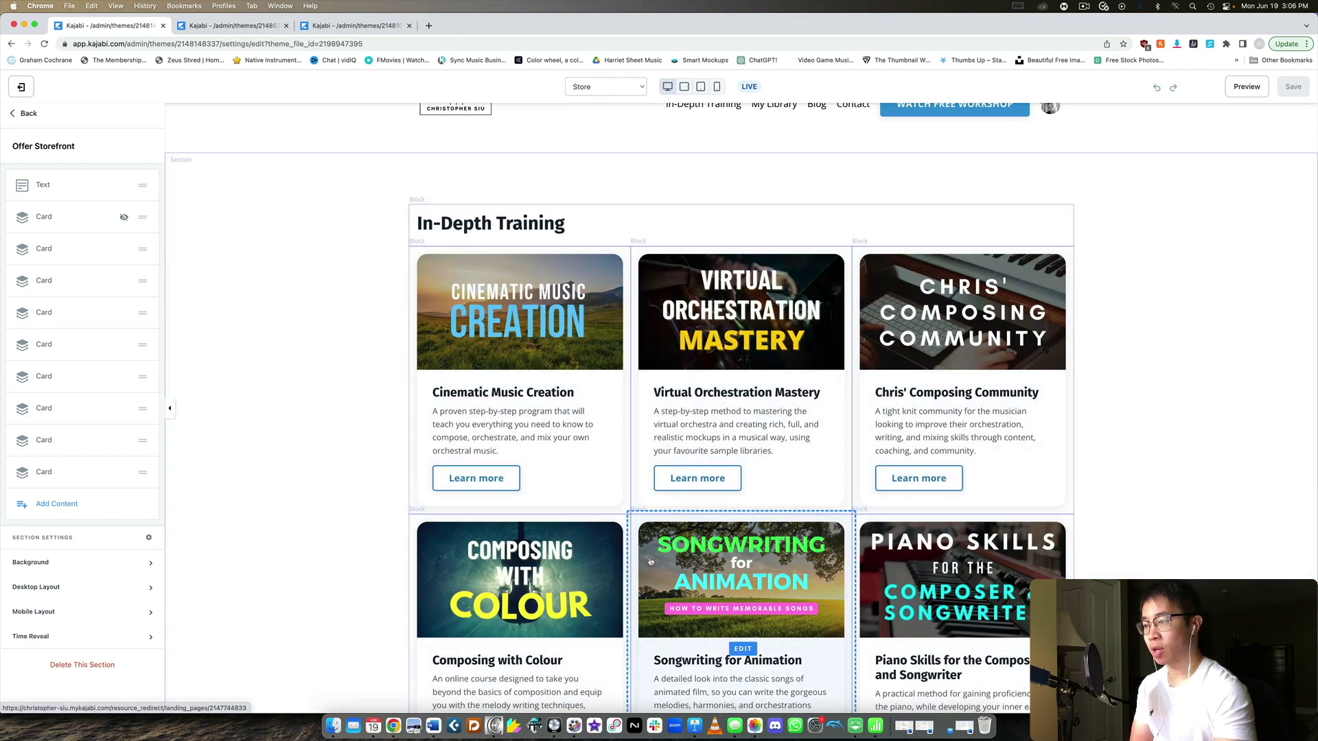
scroll(650, 562, down, 3)
Step: Review the Songwriting for Animation card's settings, then return to the storefront card list
click(652, 549)
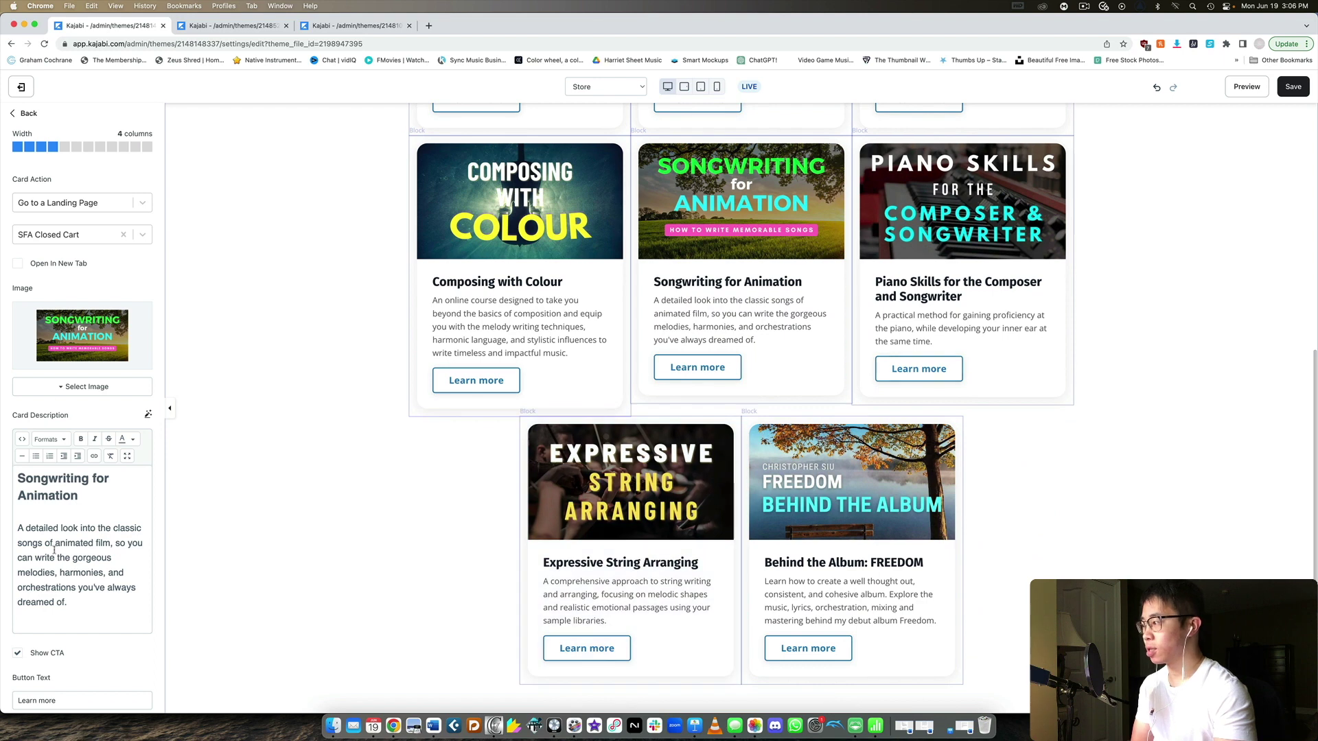
scroll(54, 549, down, 5)
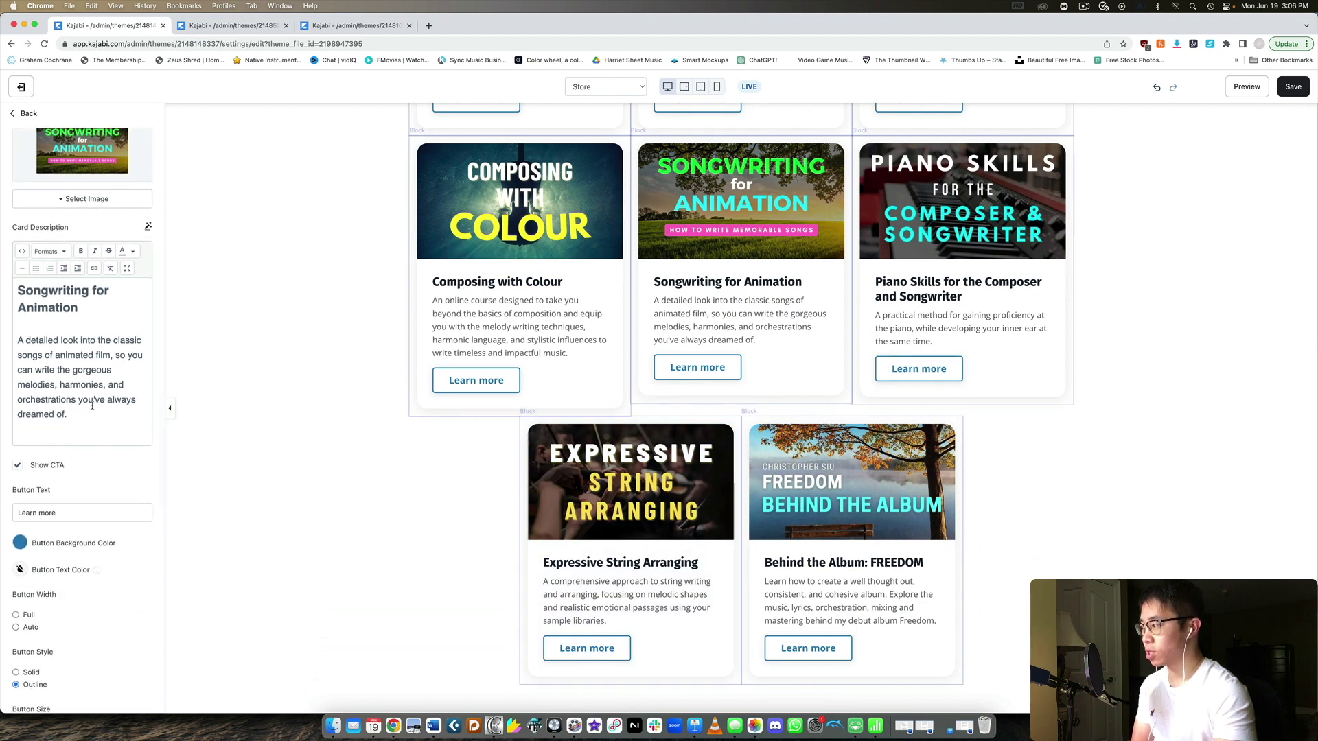
scroll(92, 405, down, 7)
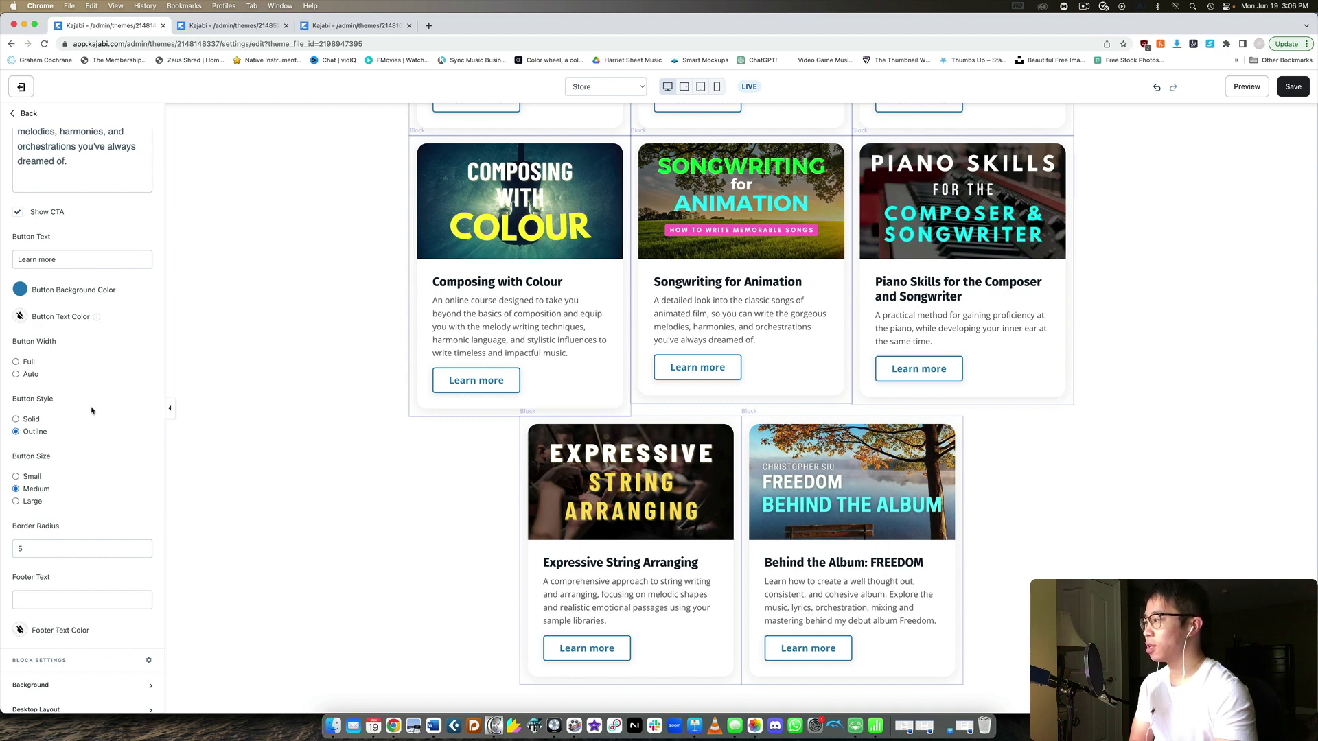
scroll(92, 410, up, 4)
scroll(92, 410, down, 5)
scroll(104, 475, up, 10)
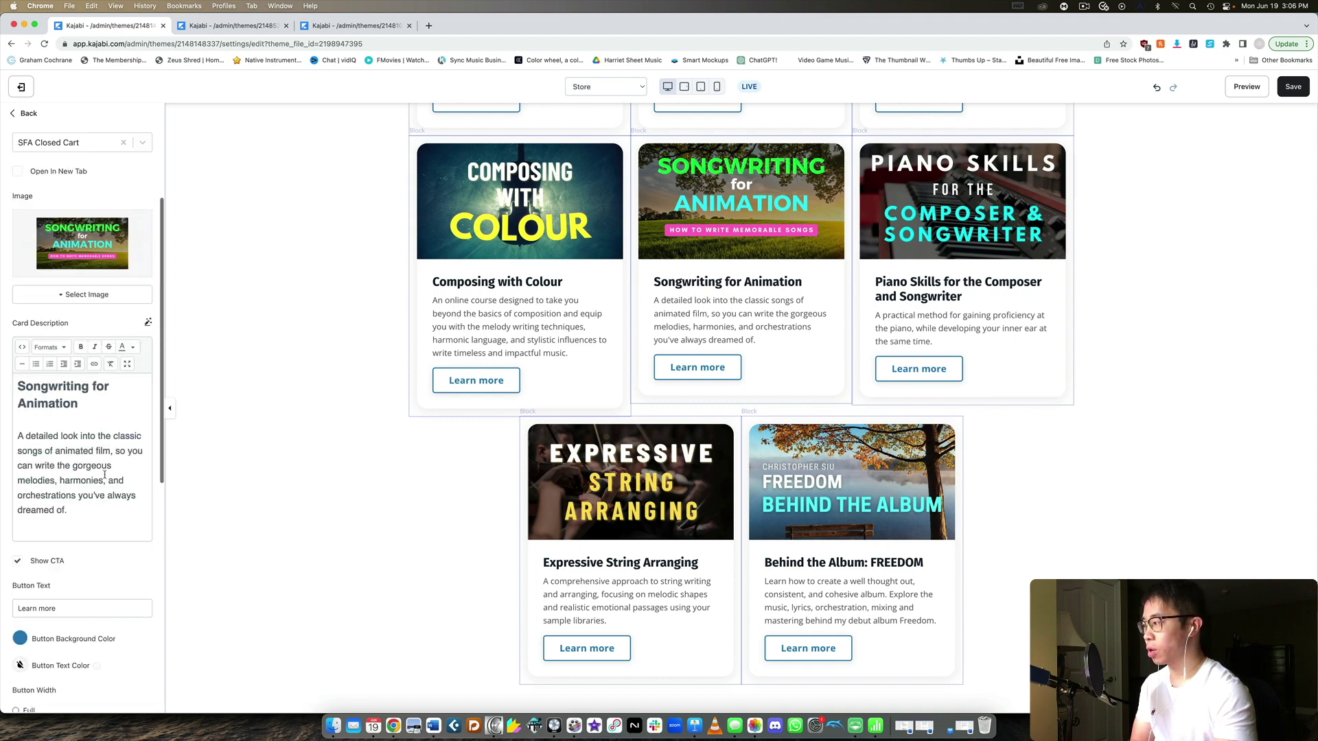
scroll(105, 475, up, 5)
click(26, 113)
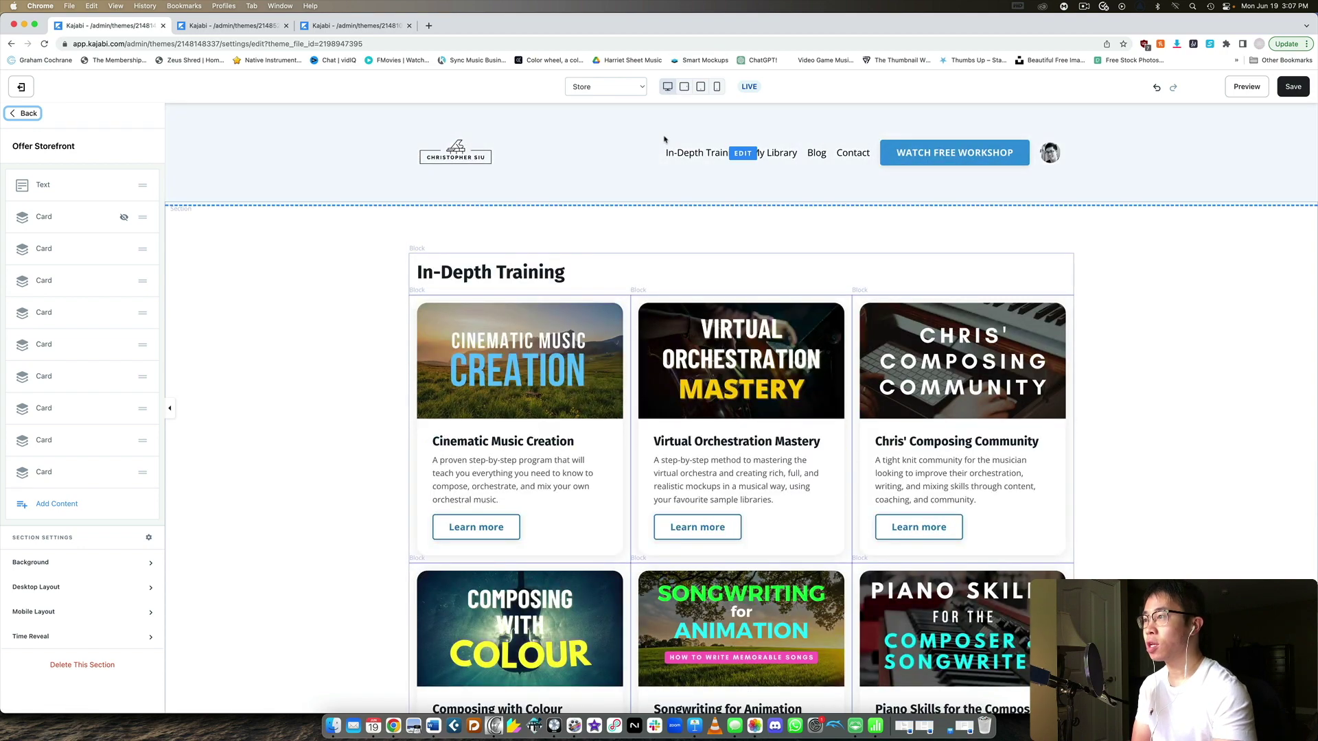
Step: Preview the storefront at laptop, tablet and phone widths, then return to desktop width
click(683, 87)
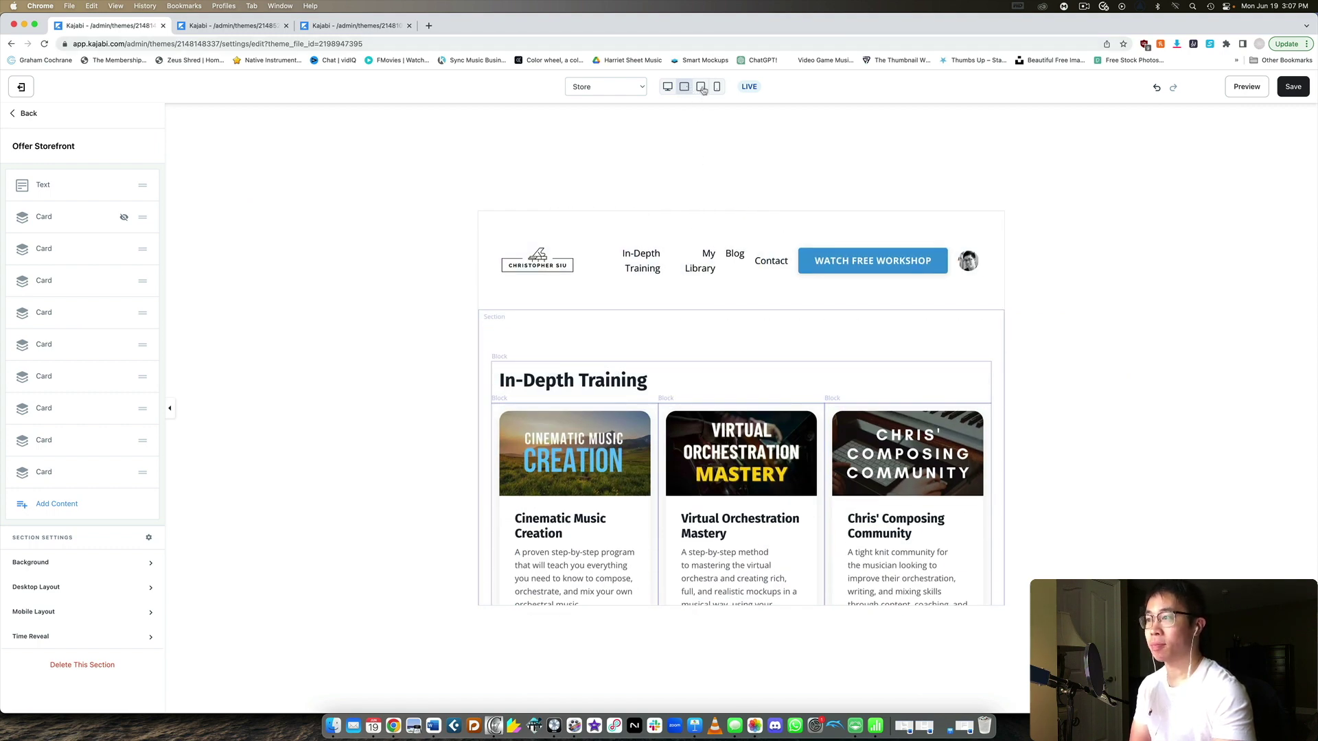
click(701, 87)
scroll(760, 359, down, 5)
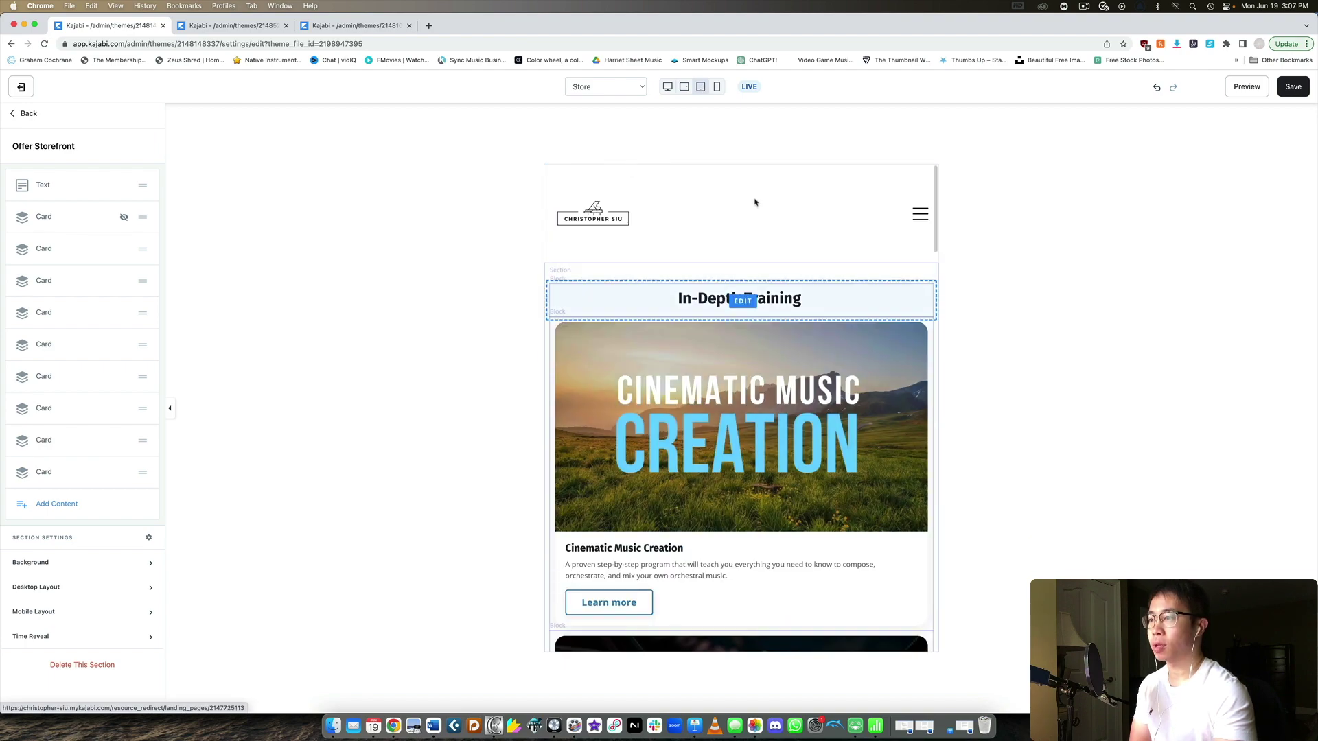
click(717, 88)
scroll(758, 384, down, 8)
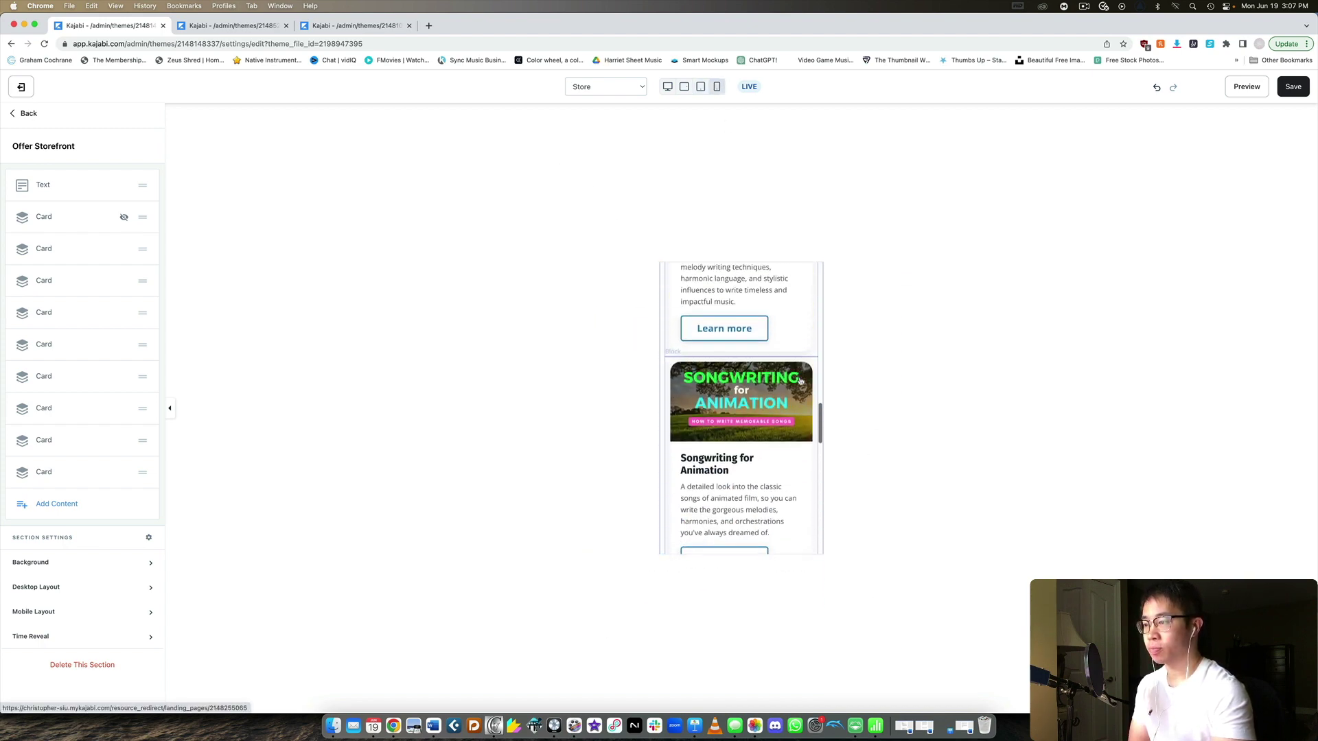
click(667, 88)
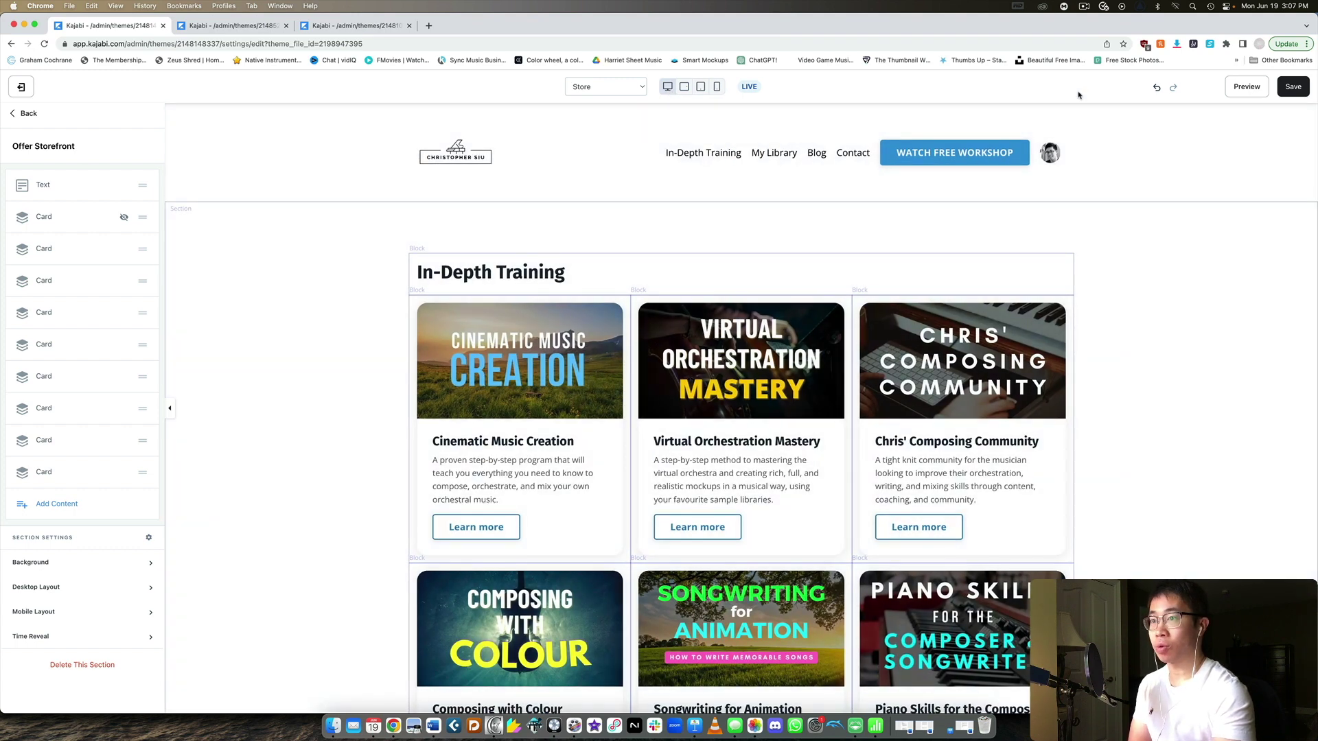
Step: Undo and redo the last storefront edit, then save the changes
click(1157, 88)
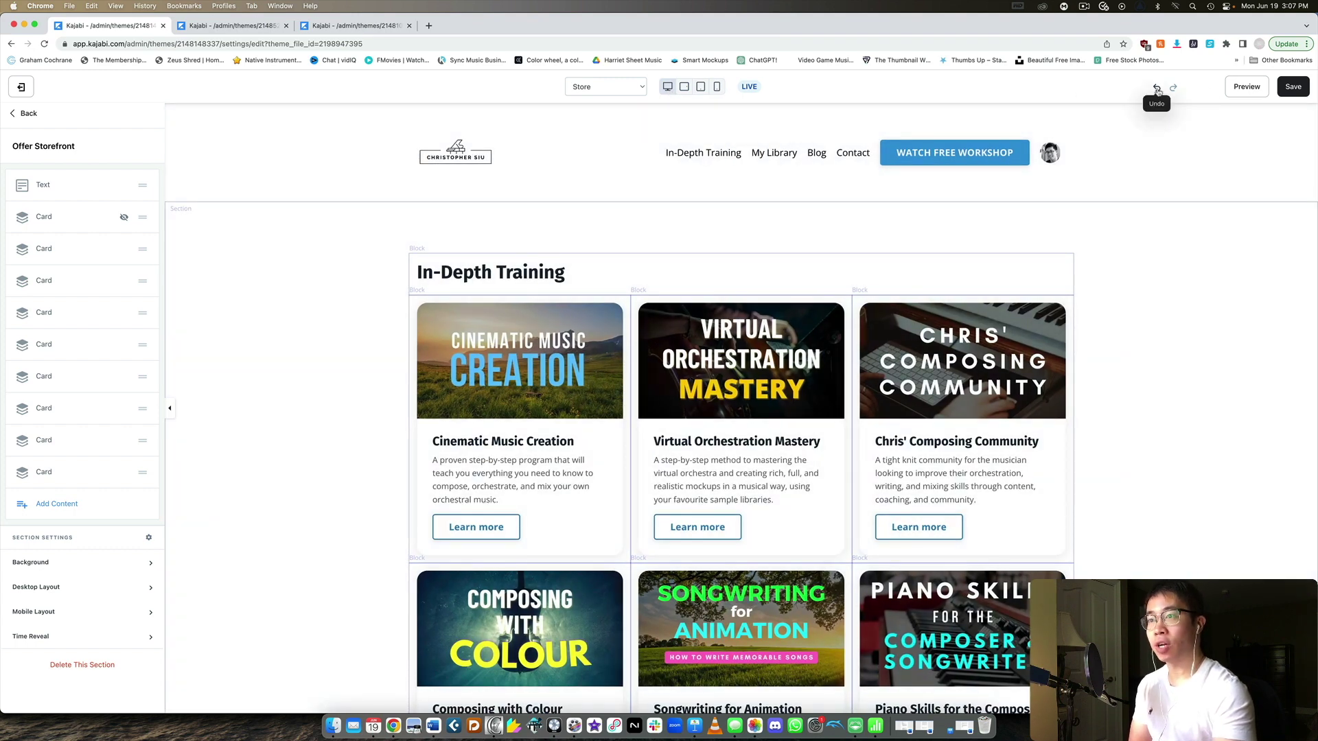
click(1171, 88)
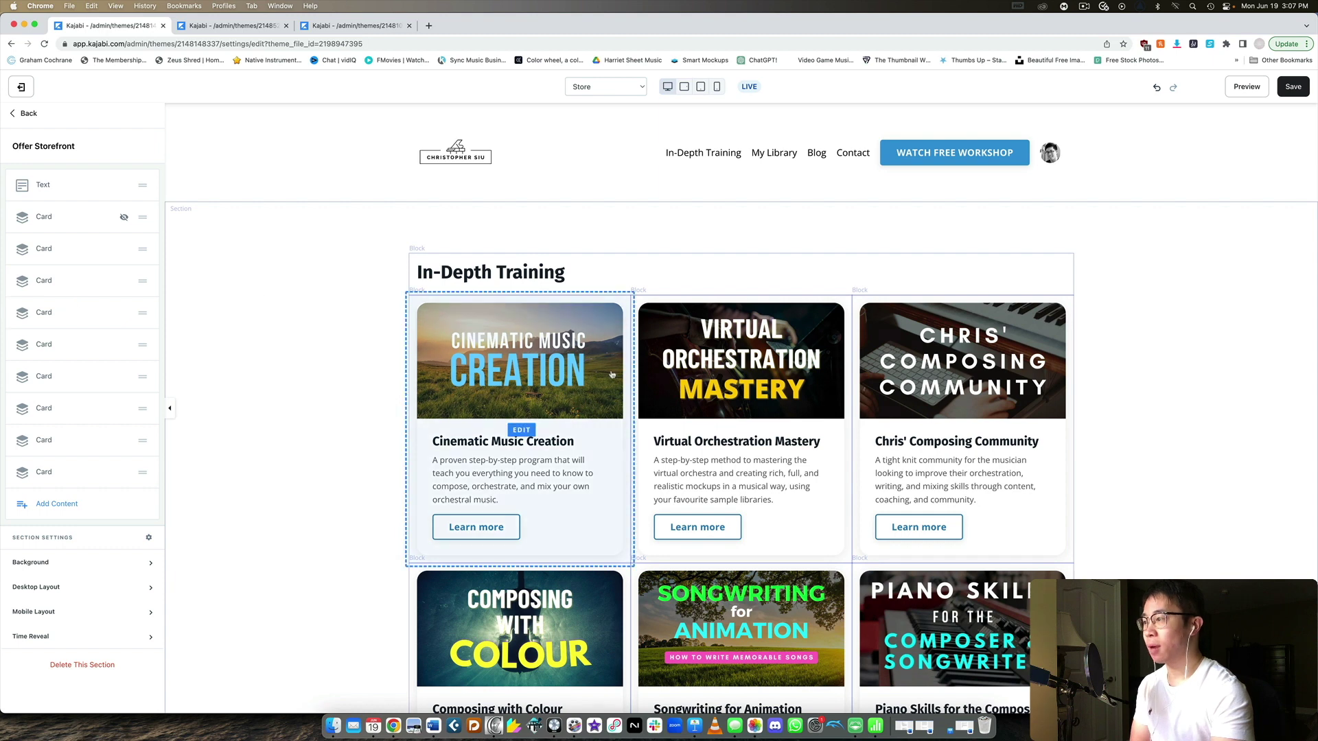
click(1290, 88)
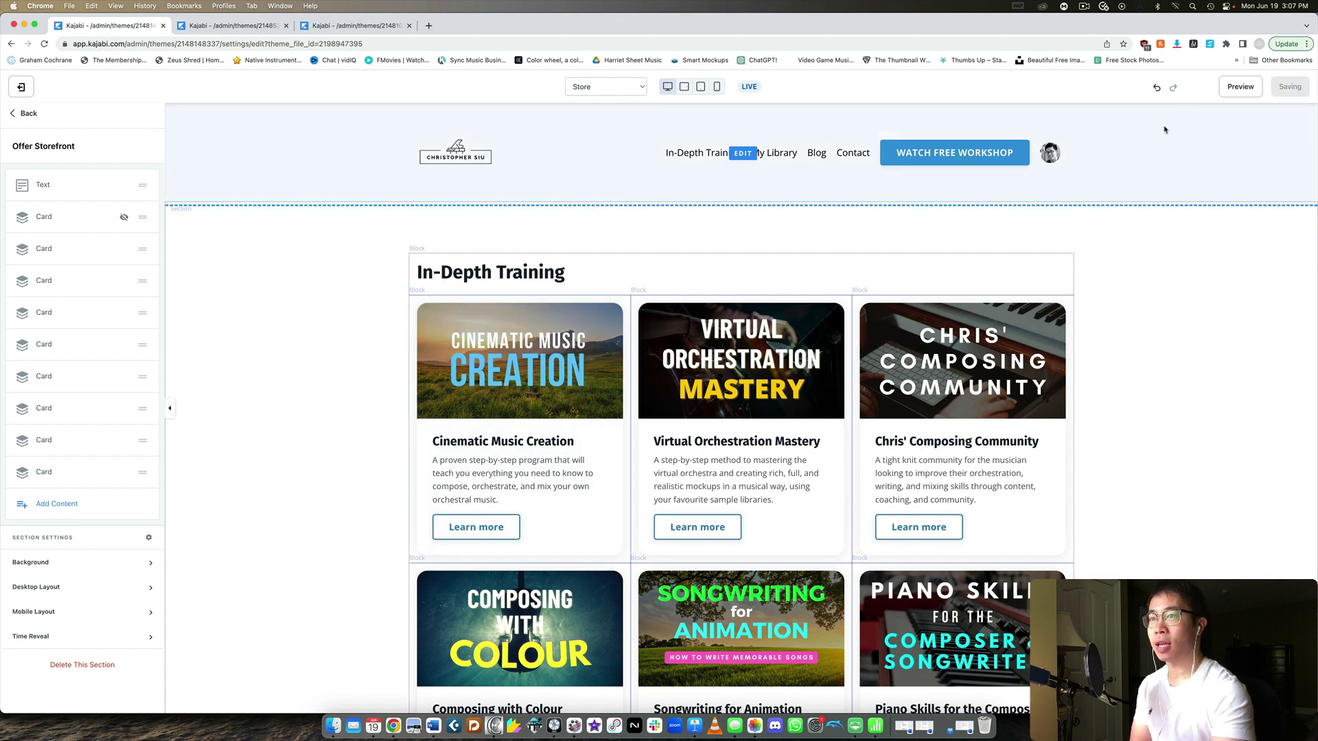
Step: Check the live storefront preview, close it, and move to the Piano Skills page
click(1246, 87)
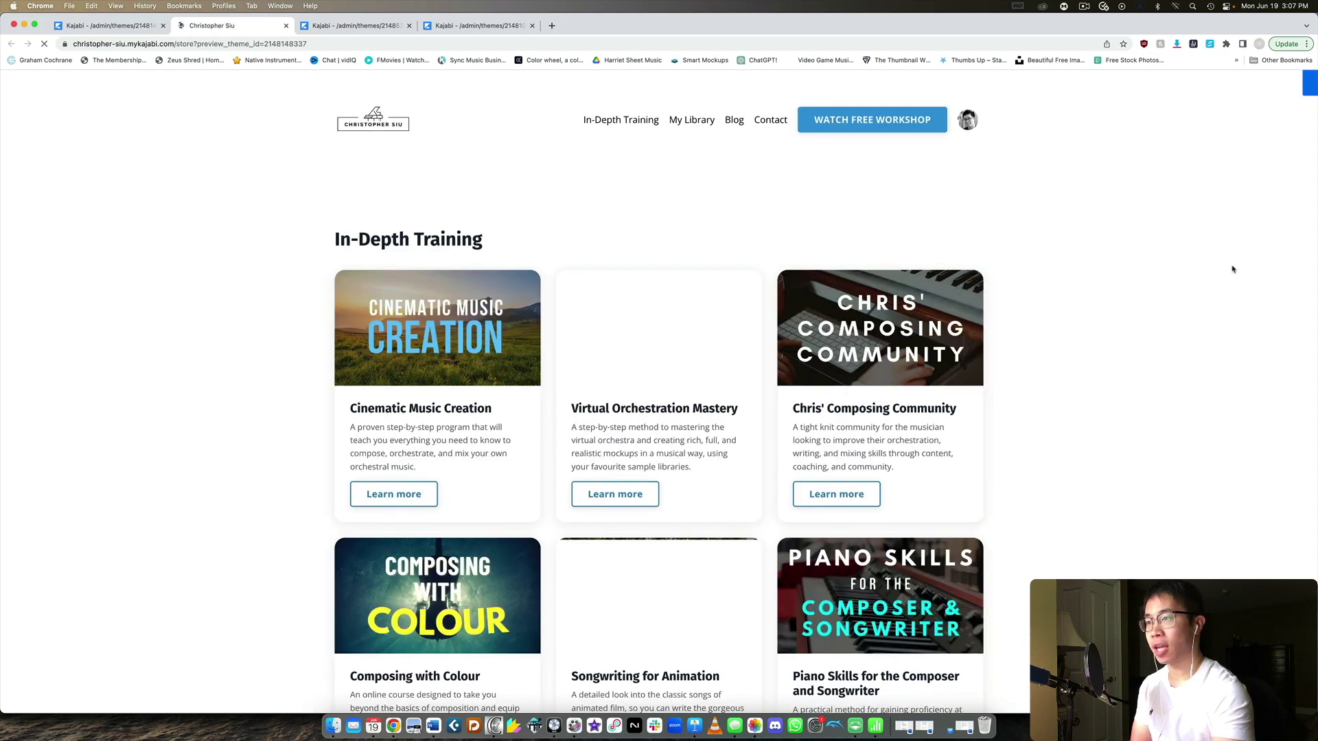
scroll(1211, 274, down, 4)
scroll(1211, 274, down, 2)
scroll(1210, 356, up, 8)
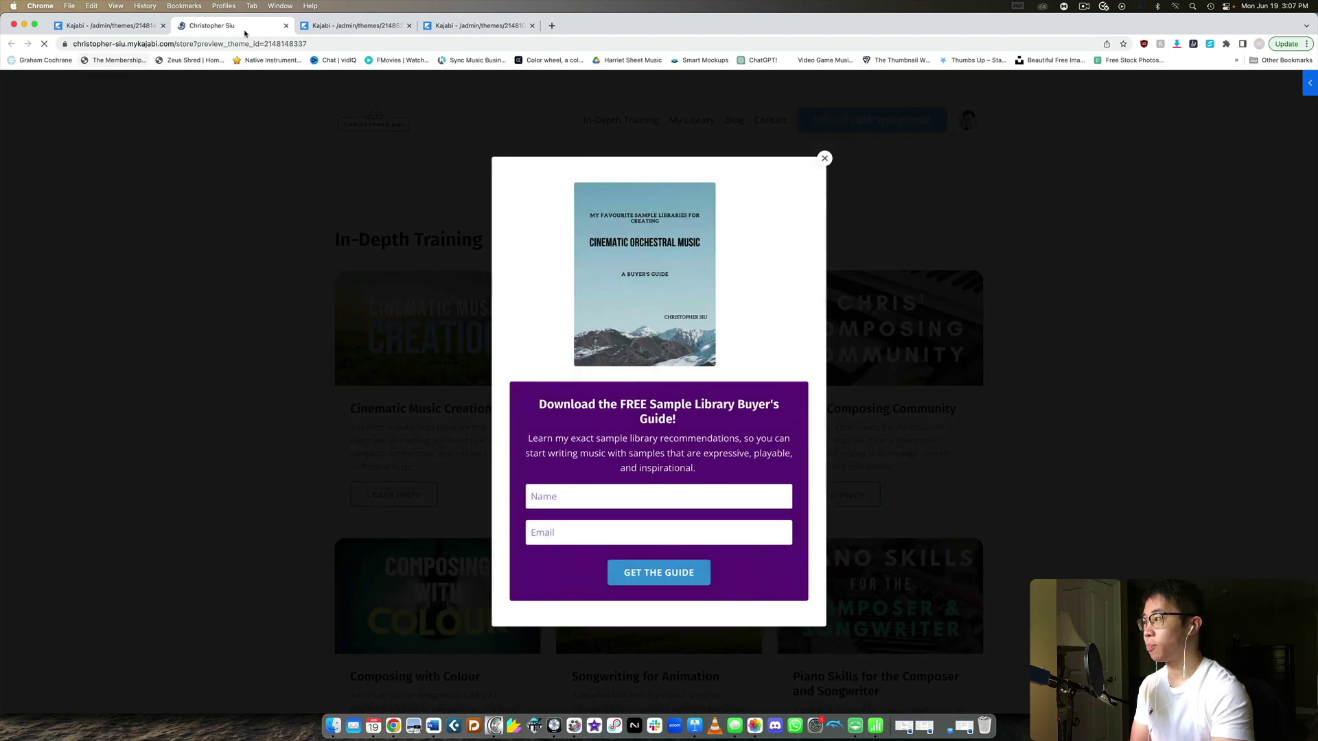
click(284, 25)
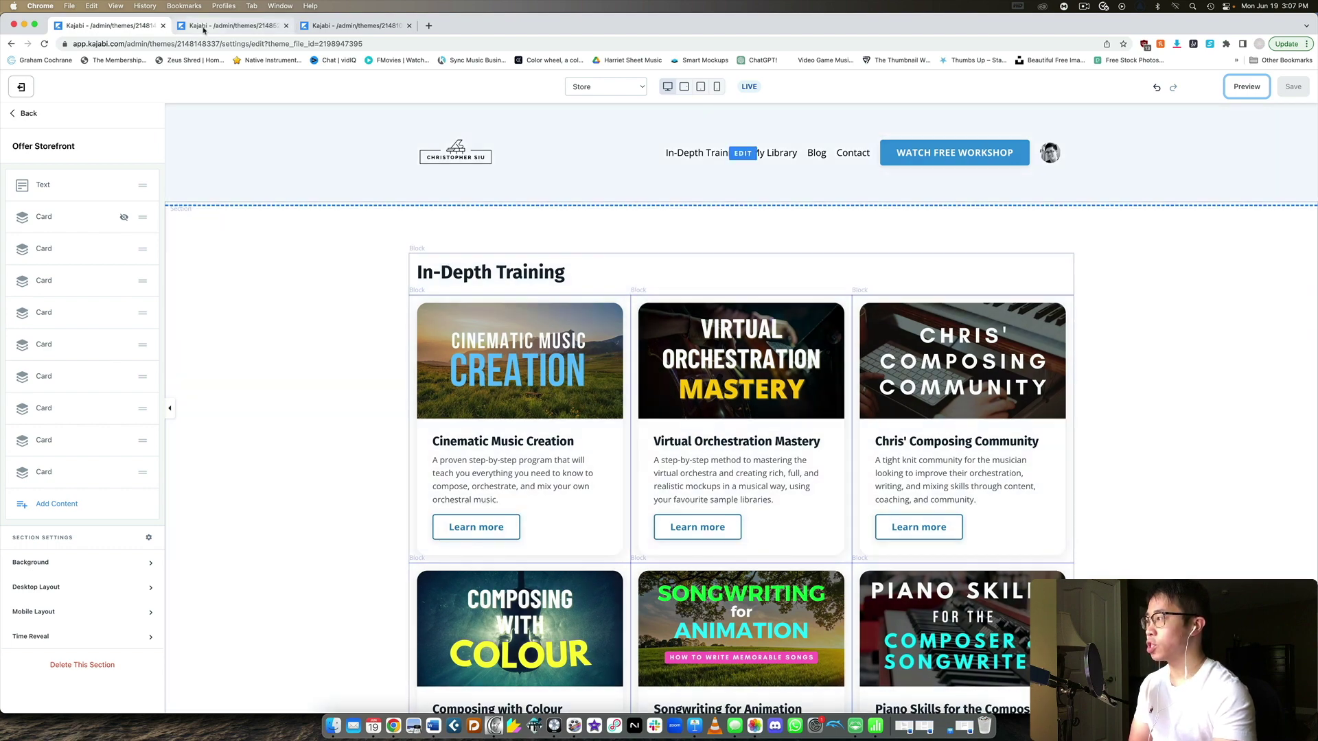
click(230, 25)
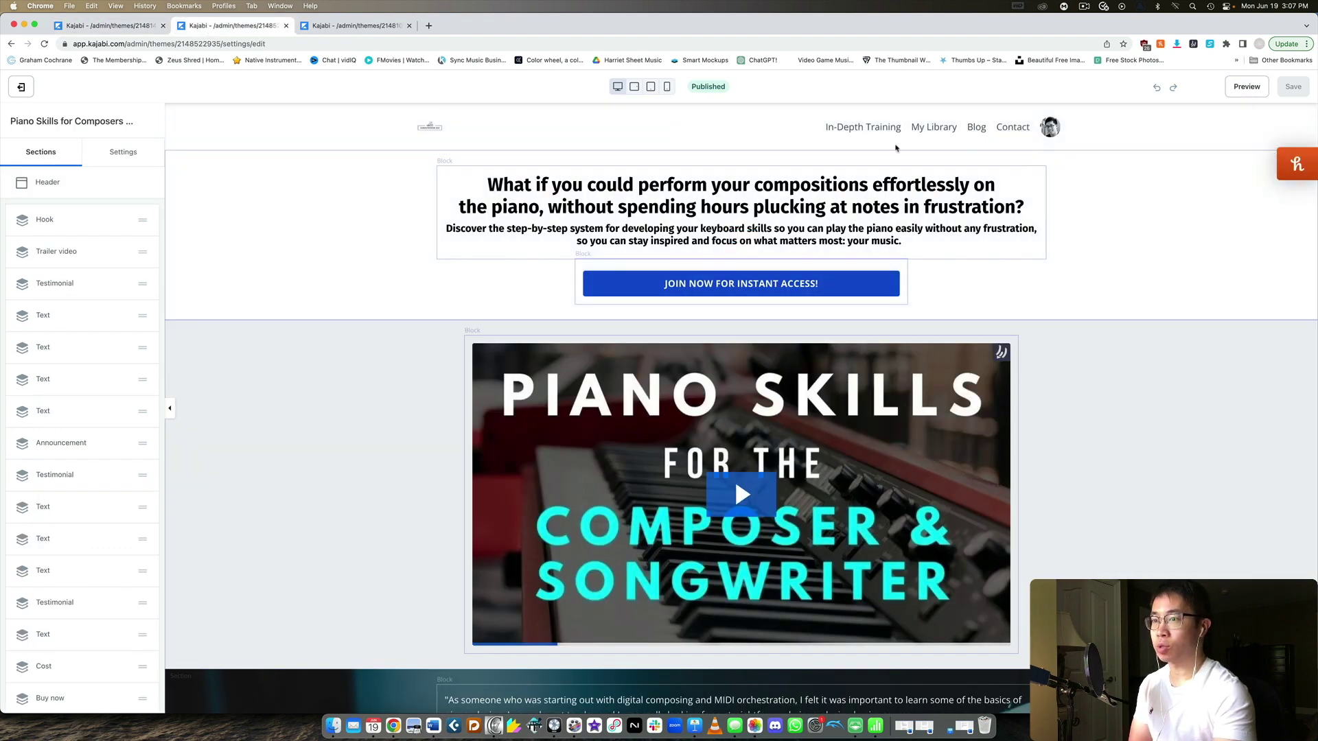
Step: Scroll the Piano Skills landing page, view the keyboard shortcuts, then go back to Landing Pages
scroll(1036, 133, down, 8)
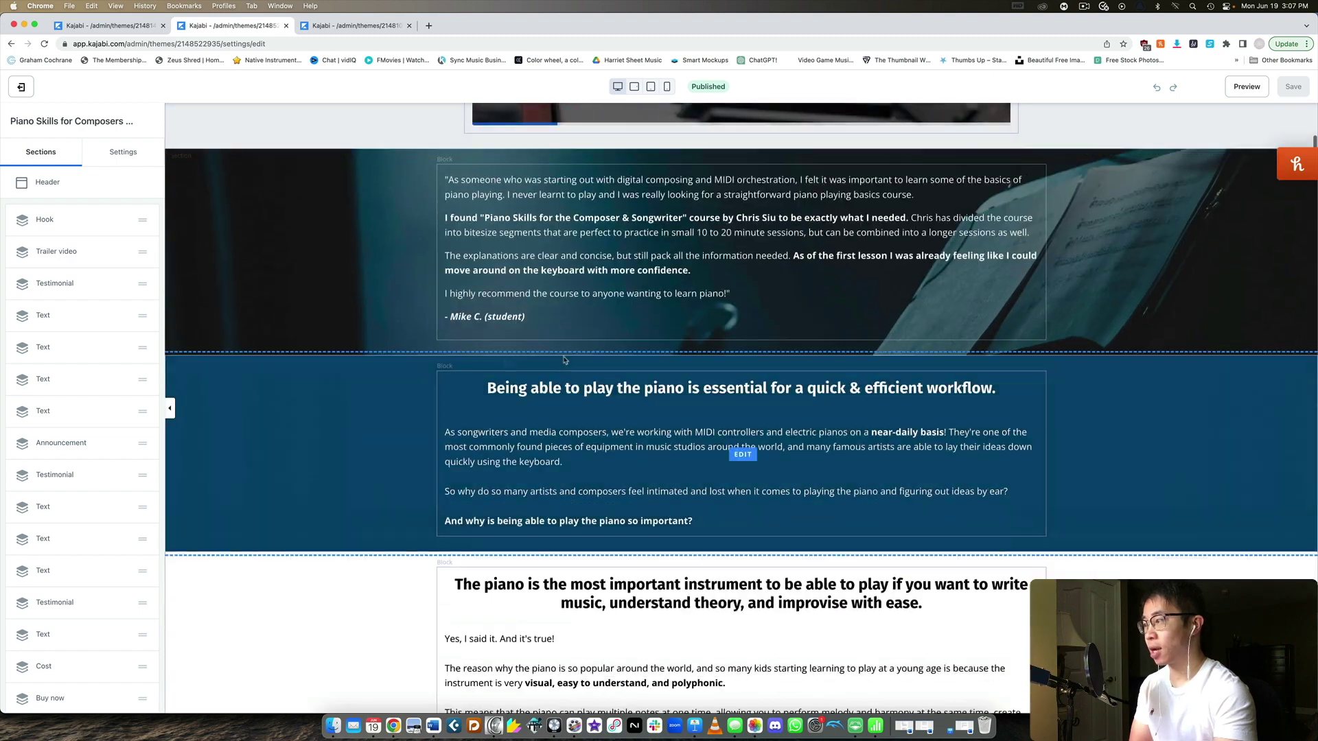
scroll(18, 402, down, 10)
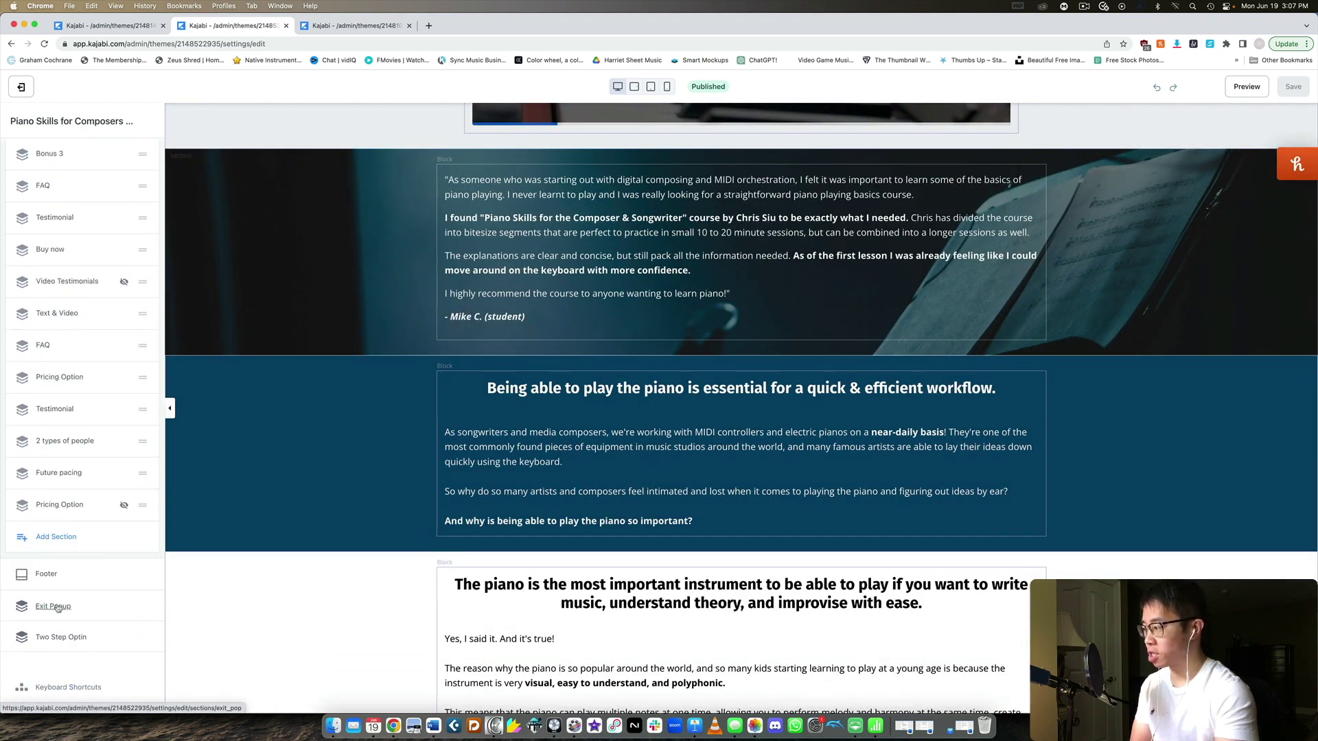
click(78, 642)
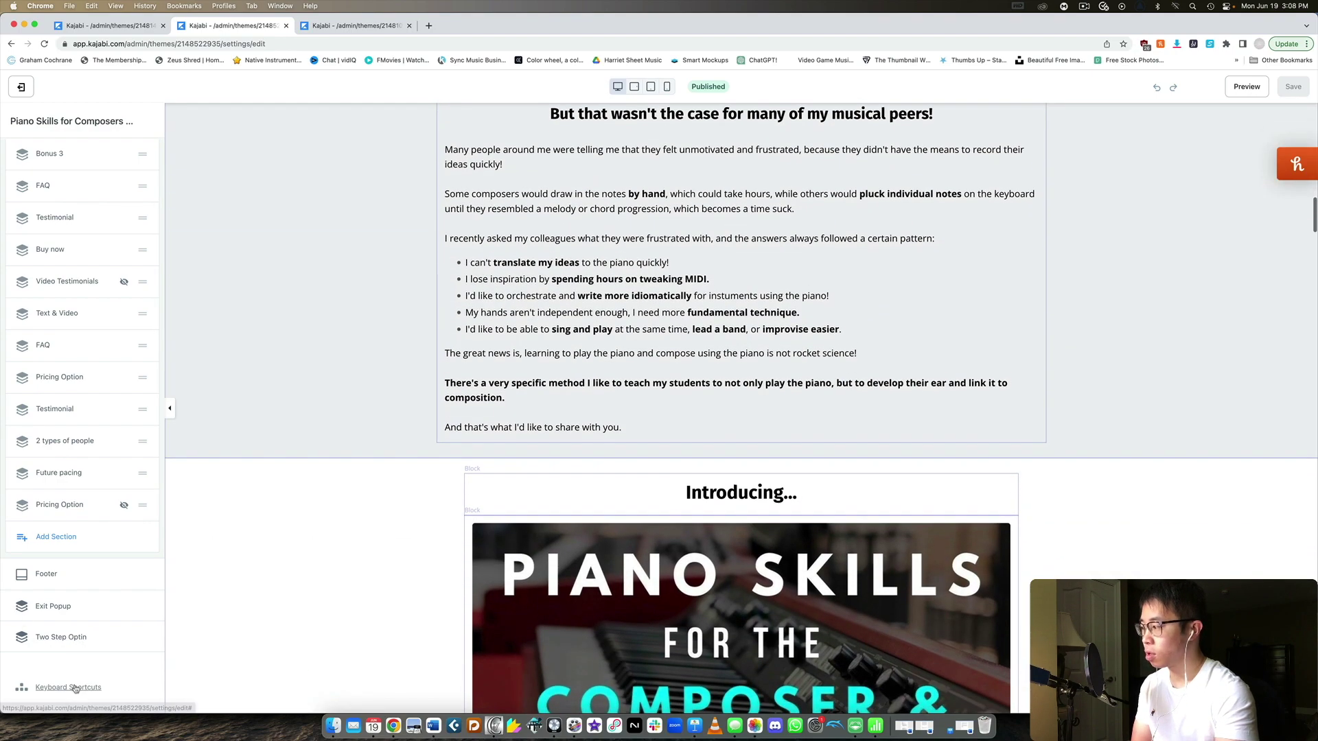
click(68, 687)
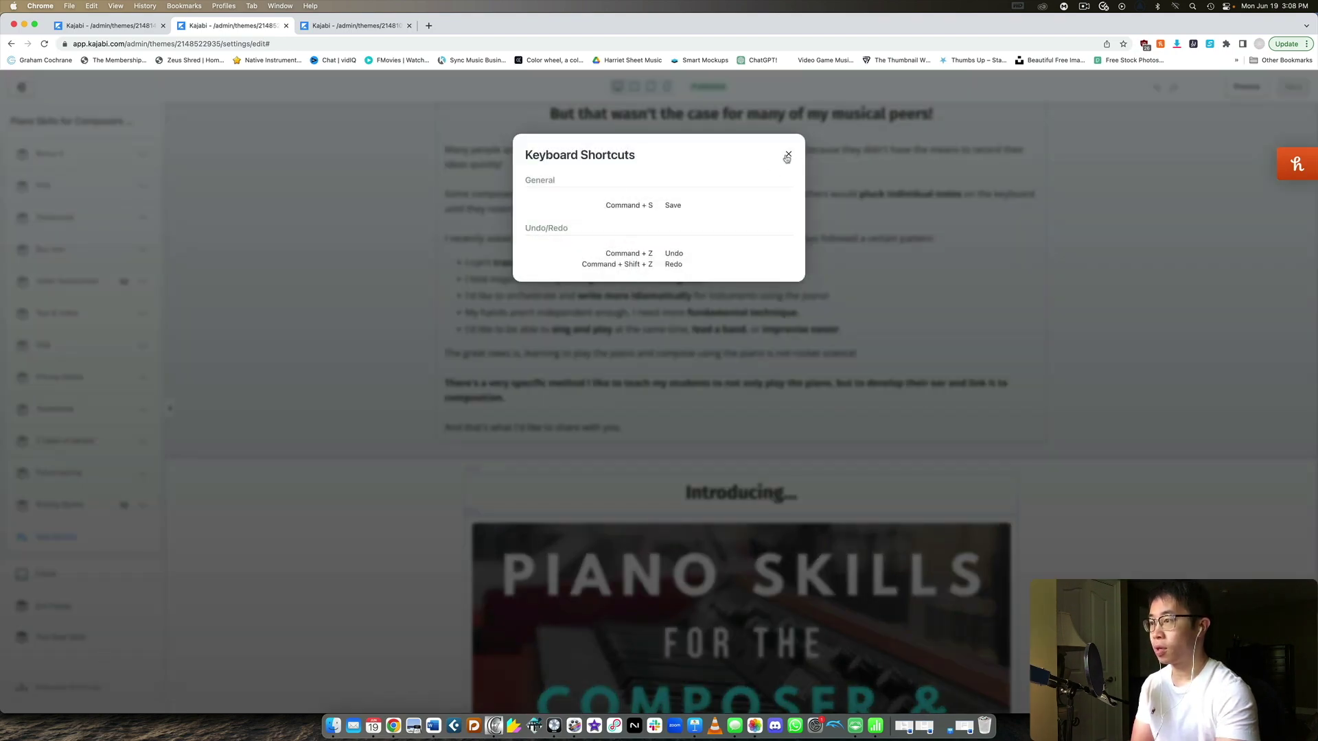
click(787, 155)
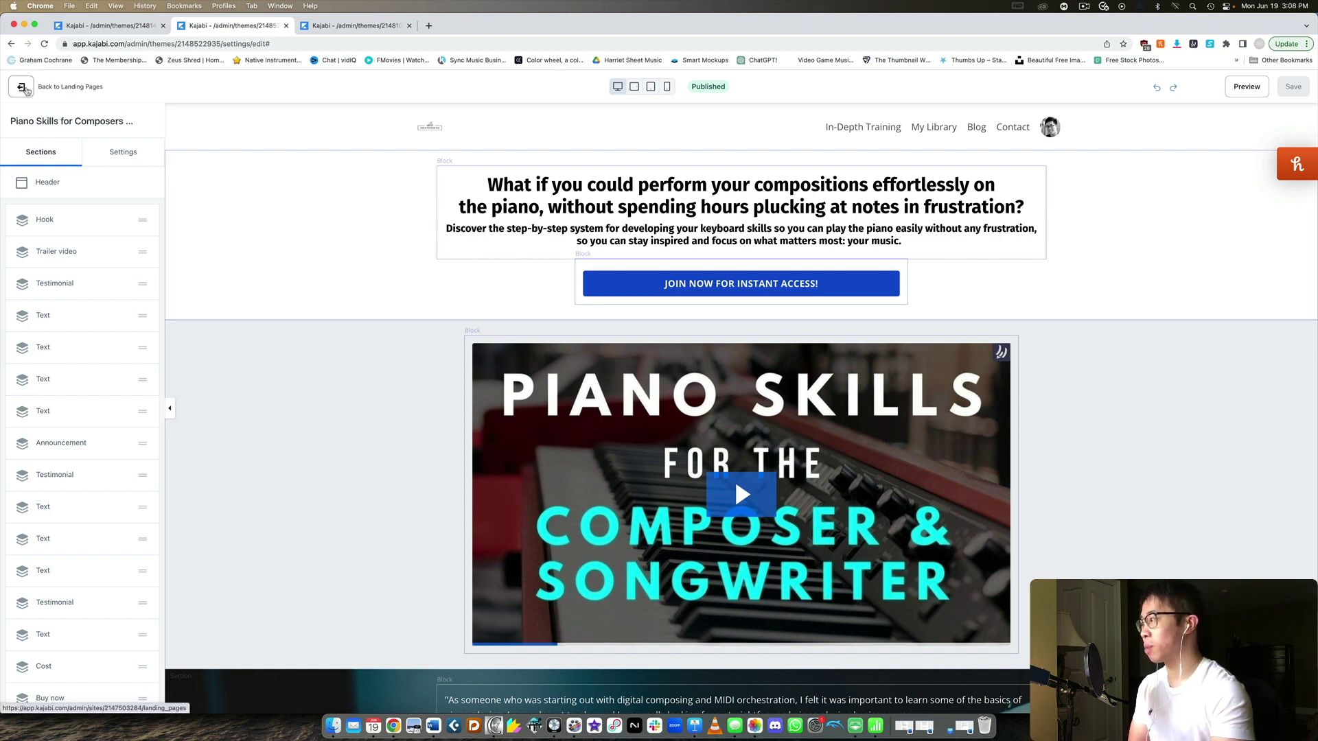
click(22, 87)
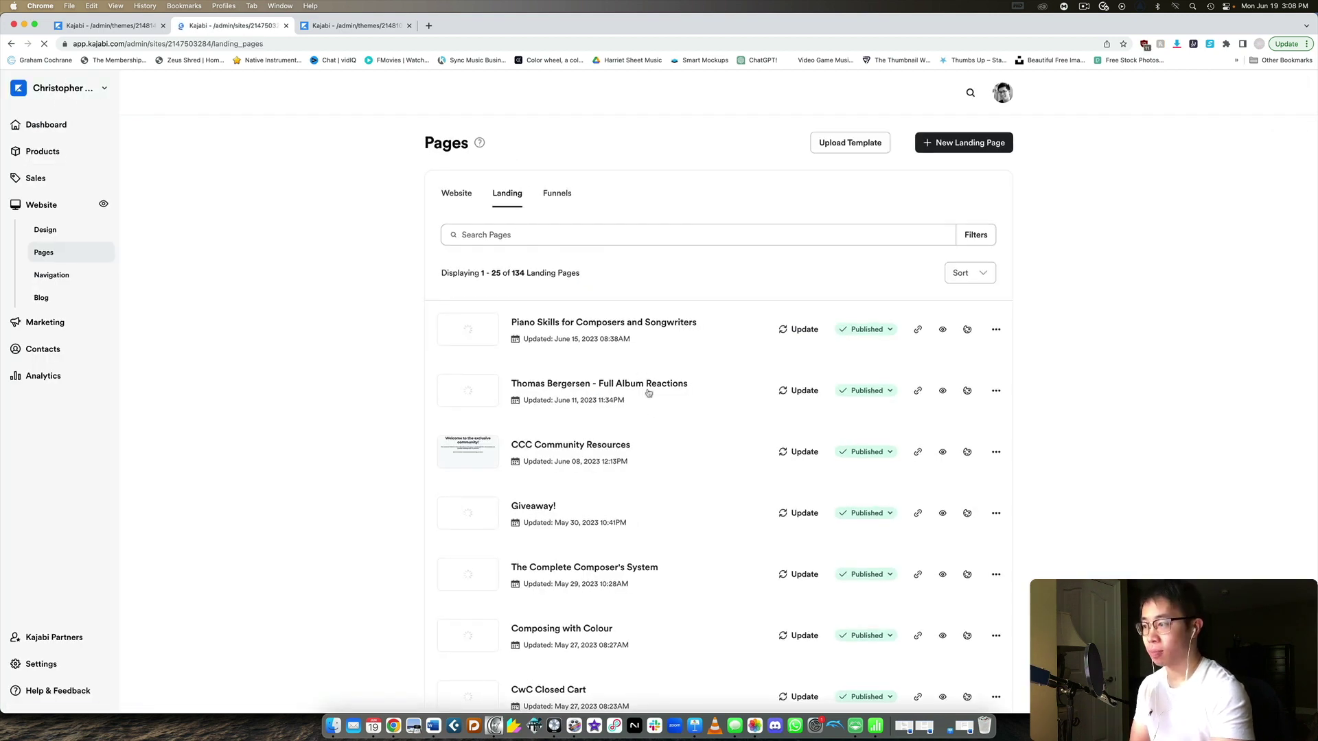
Step: Check the email's opening greeting text block at mobile and desktop widths, then show all sections
click(322, 31)
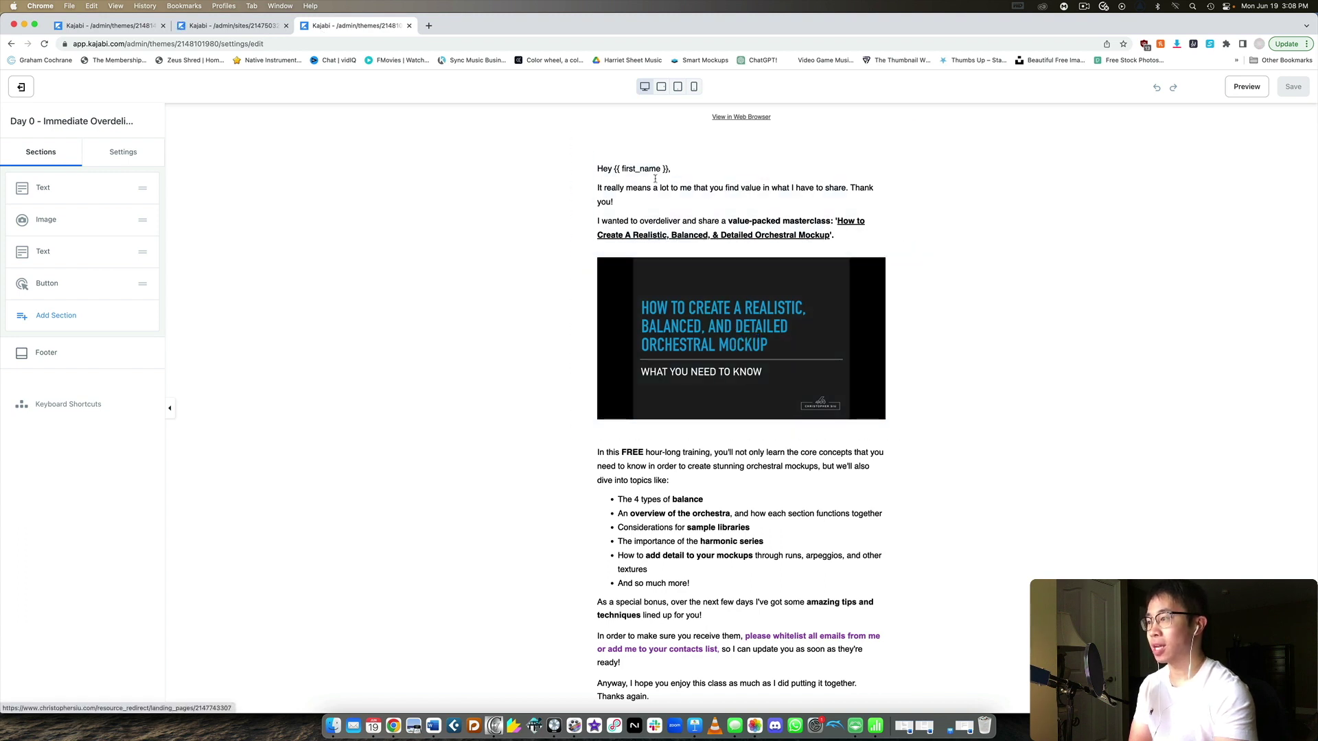
click(655, 179)
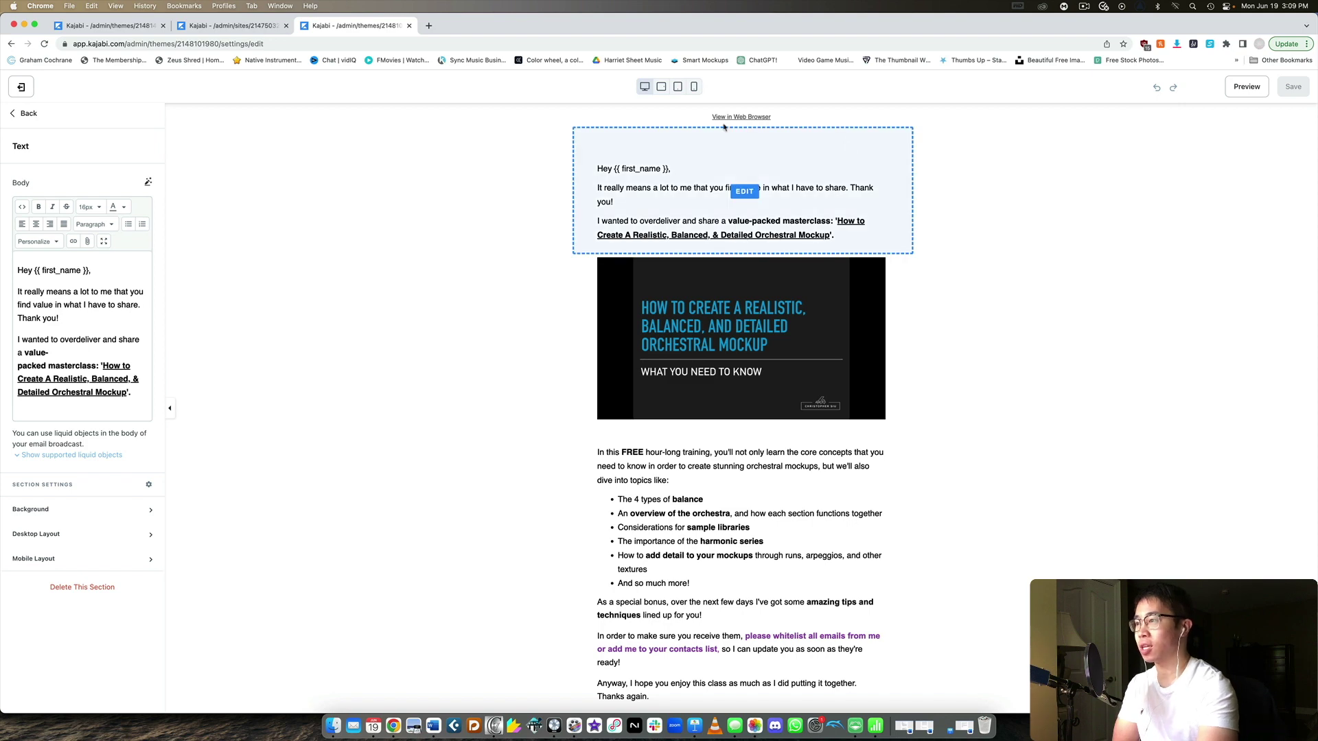
click(694, 86)
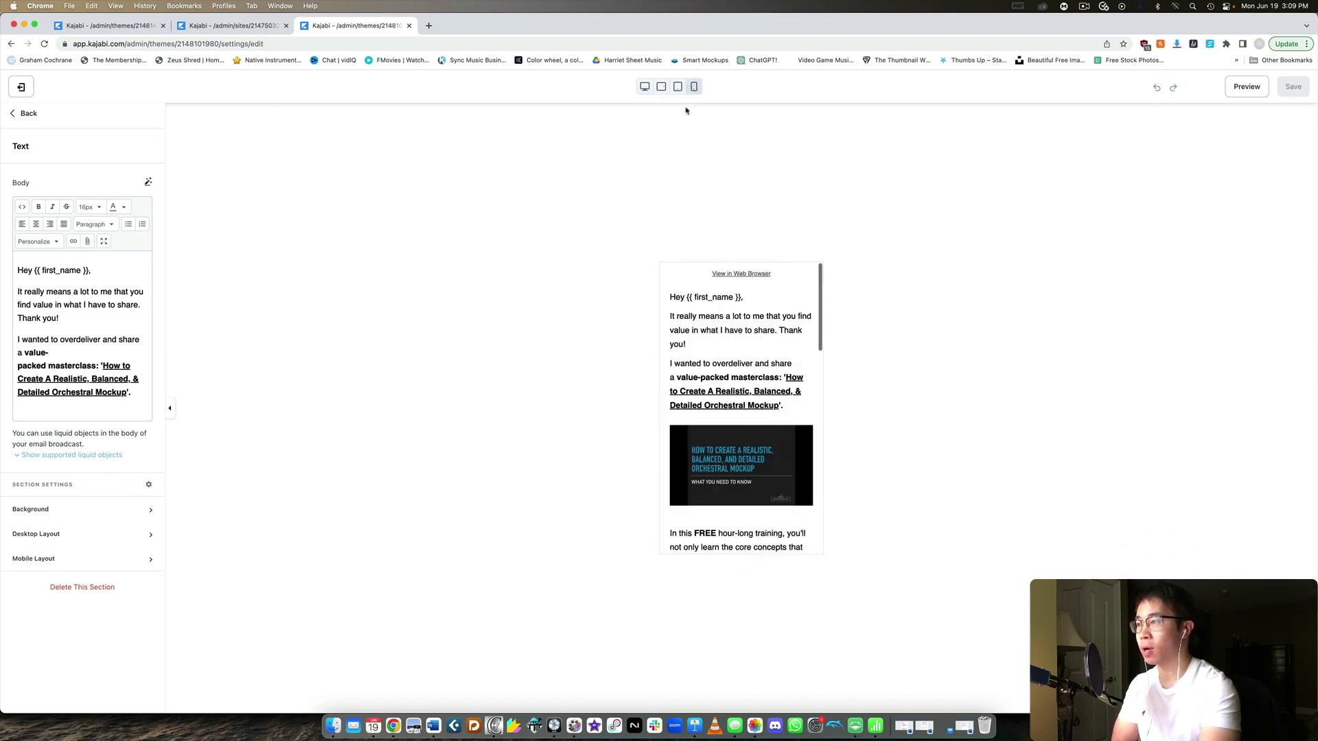
click(661, 87)
click(644, 86)
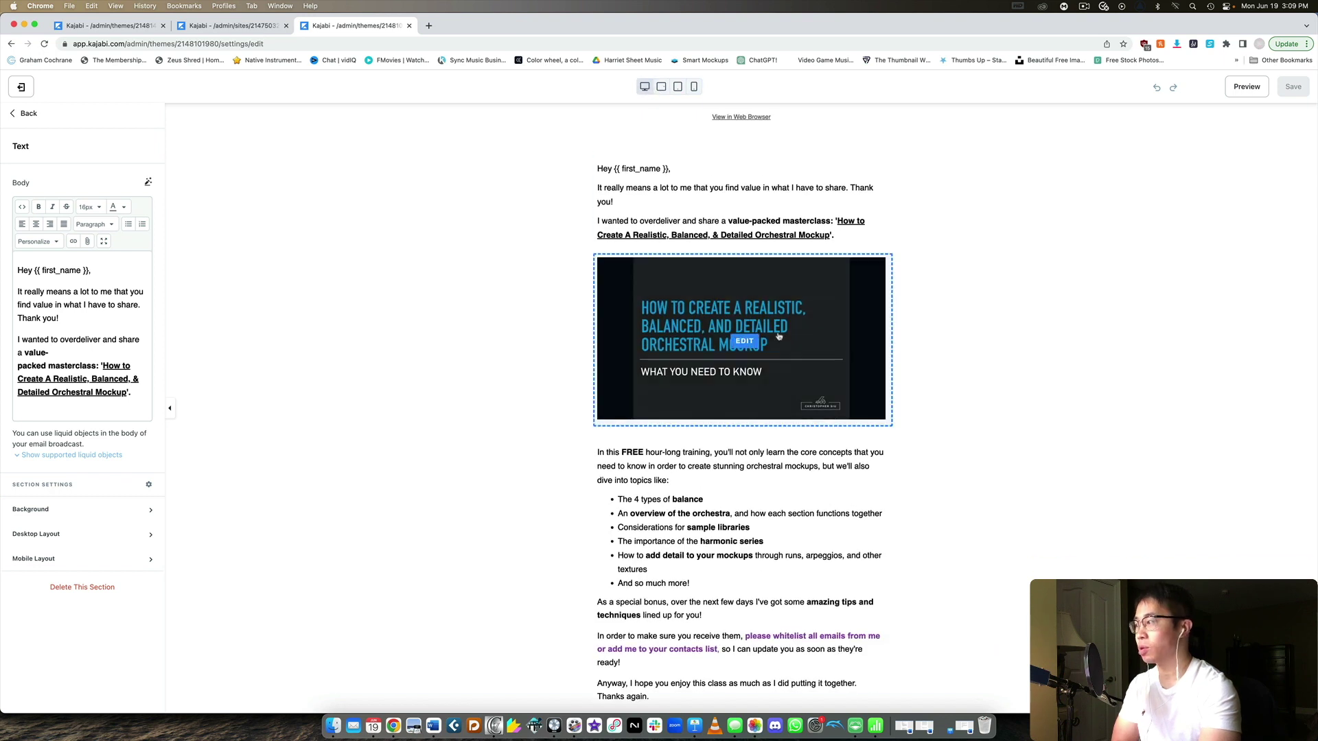
click(26, 113)
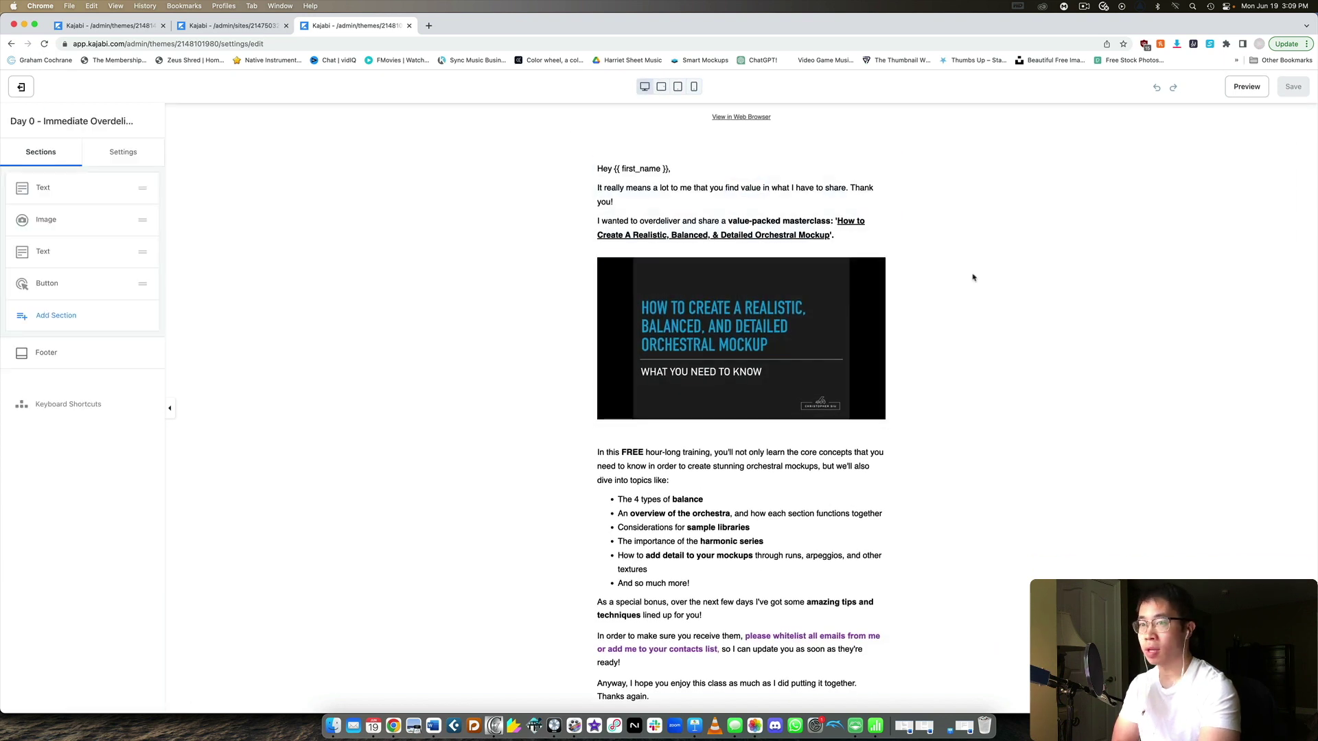